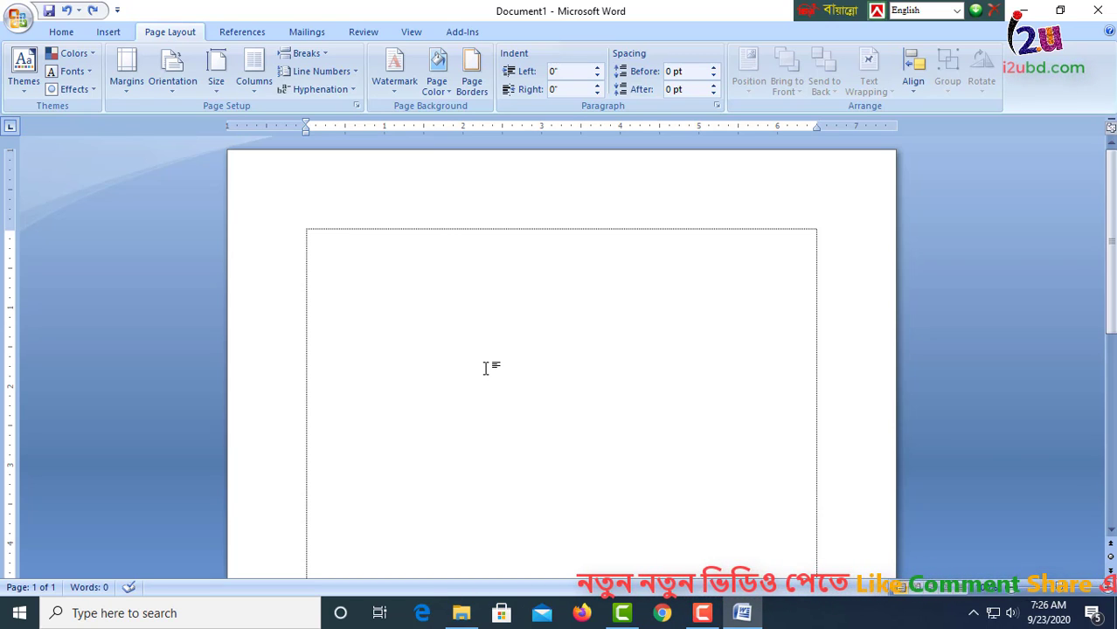
click(476, 83)
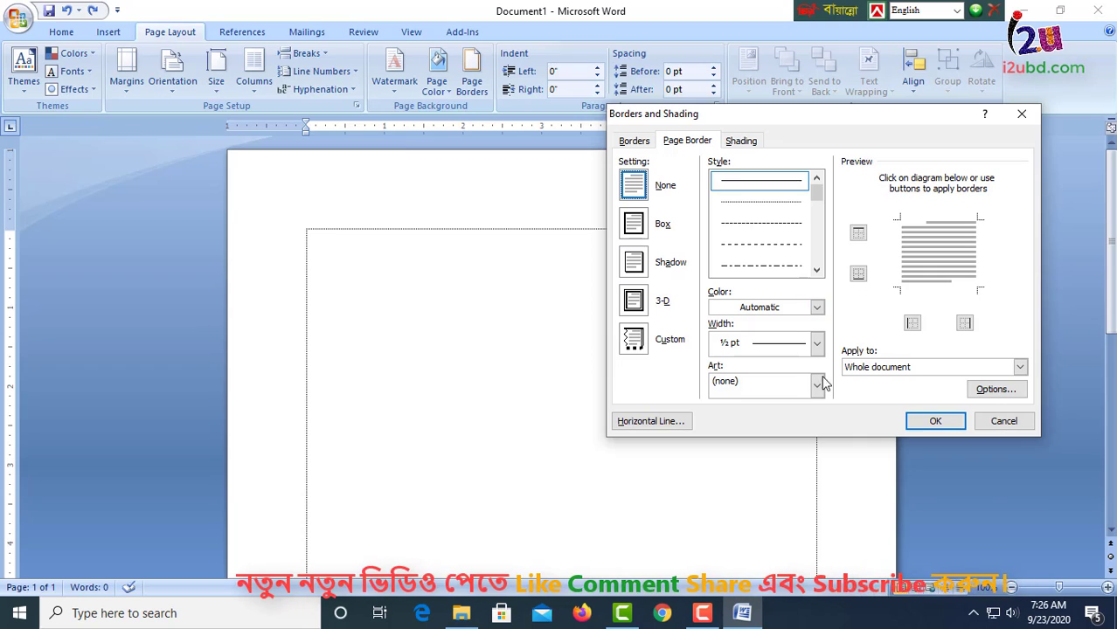
drag(874, 116, 871, 98)
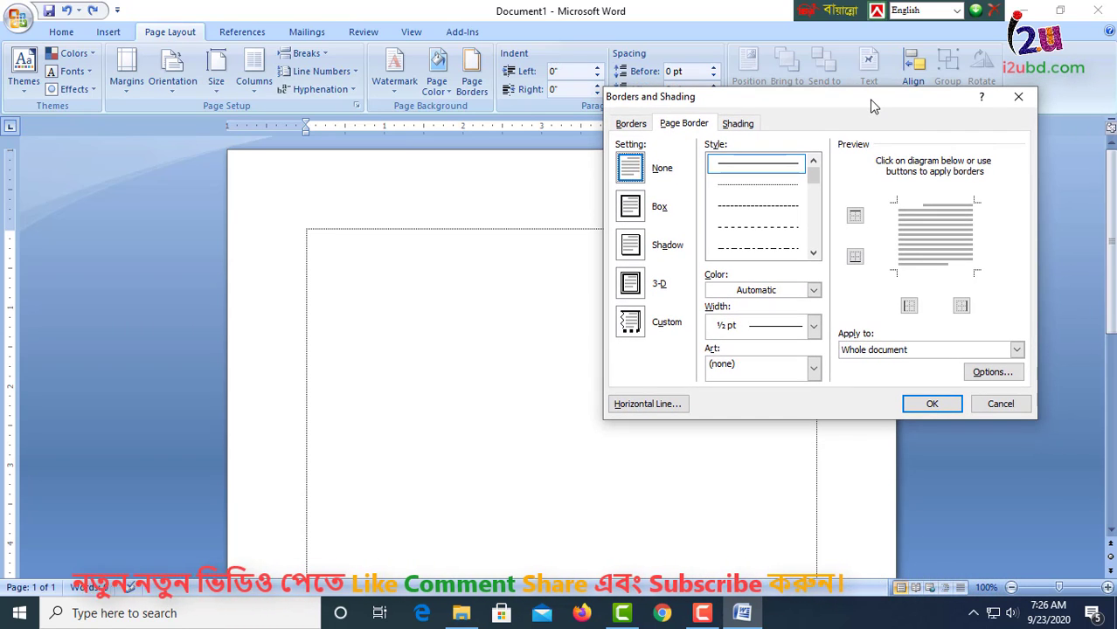
click(633, 124)
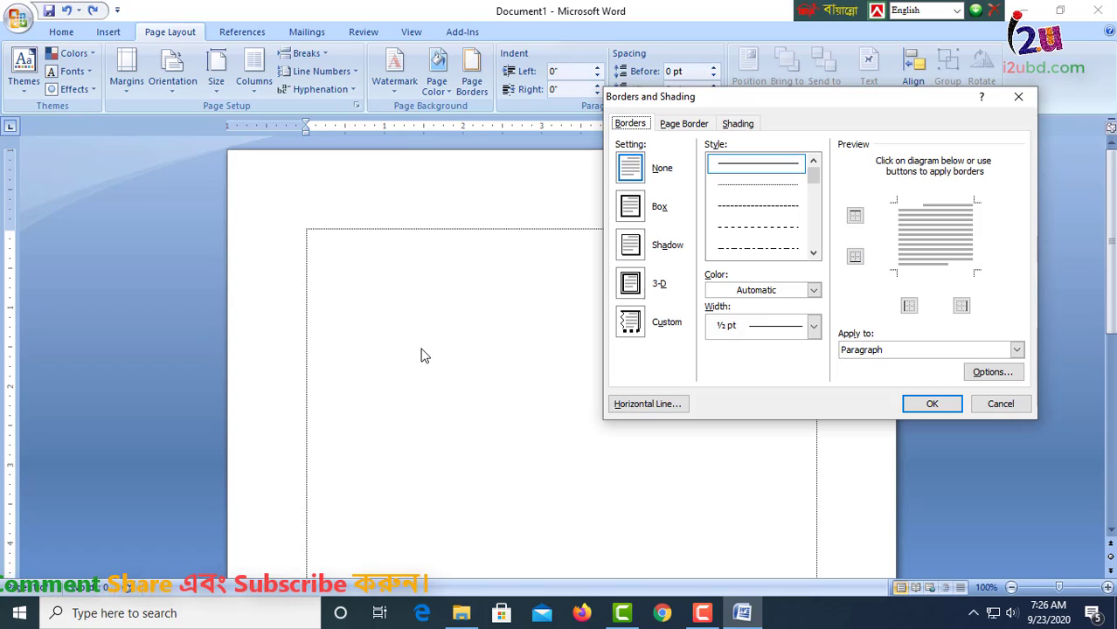
click(1000, 403)
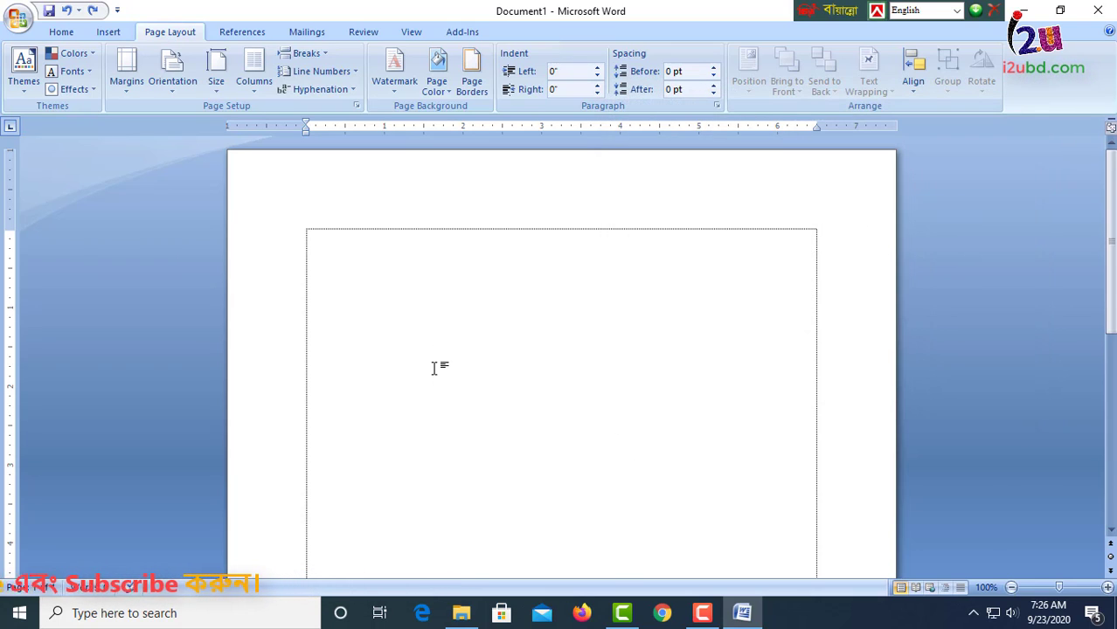
Enter the sample text "fgh ggf hggfhgfh gfhgfh gfhgf" on the first line of the blank page
text(fgh ggf hggfhgfh gfhgfh gfhgf)
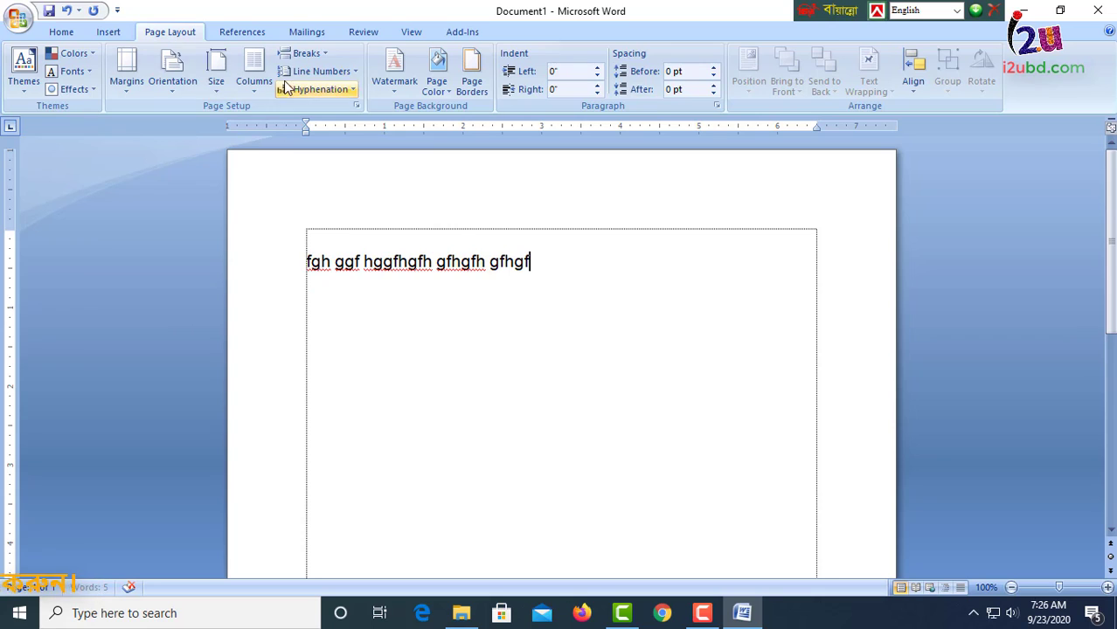
Apply a Box border with a dashed line style to the sample text paragraph
click(472, 91)
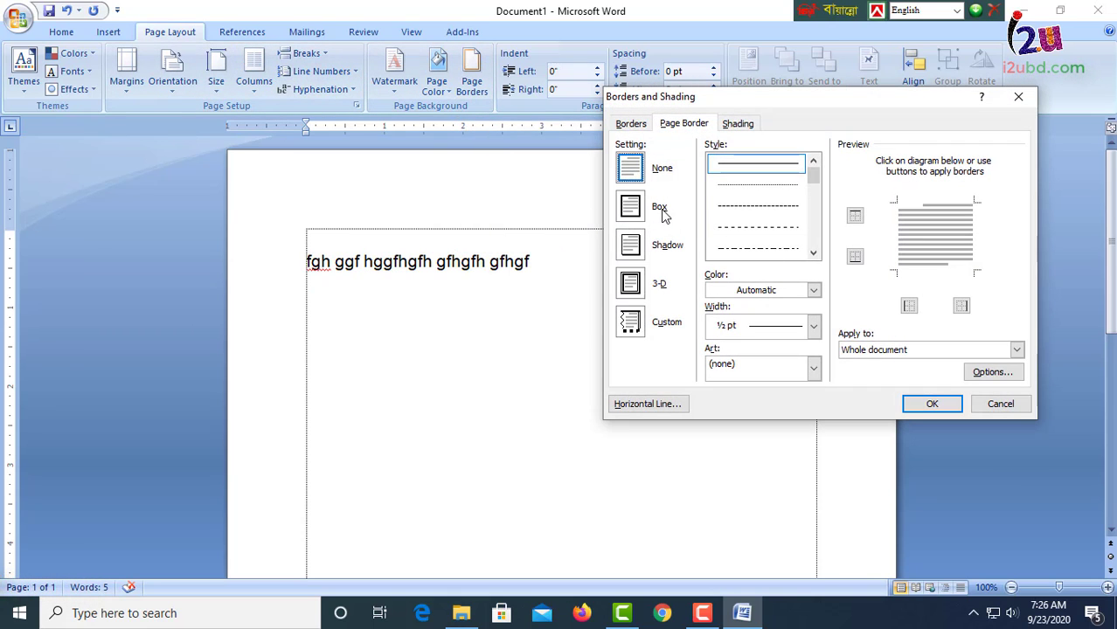
click(631, 124)
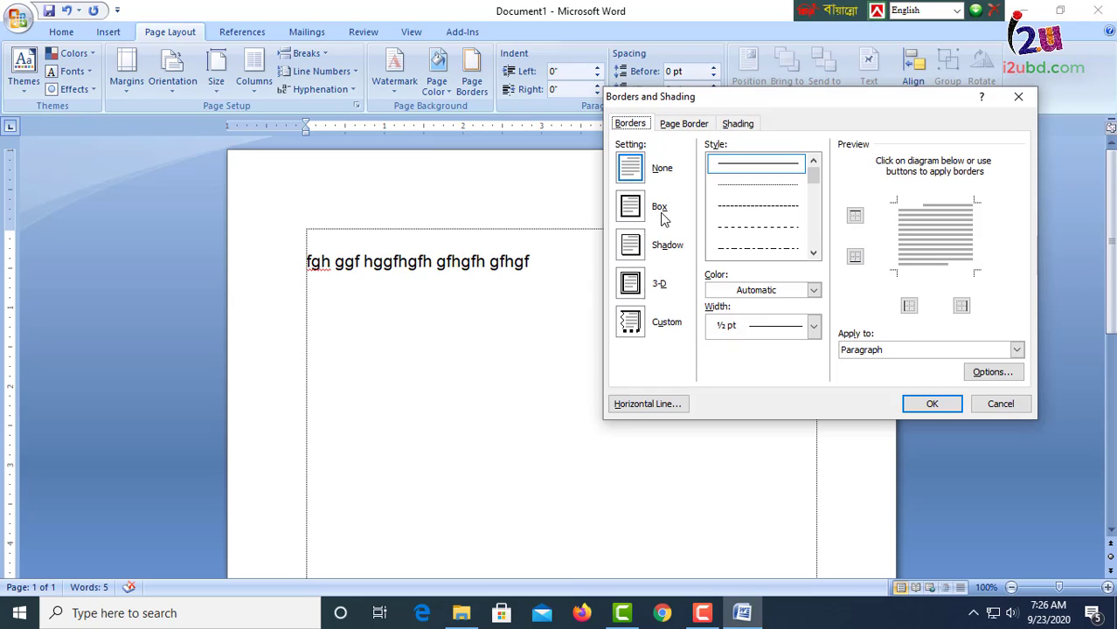
click(630, 209)
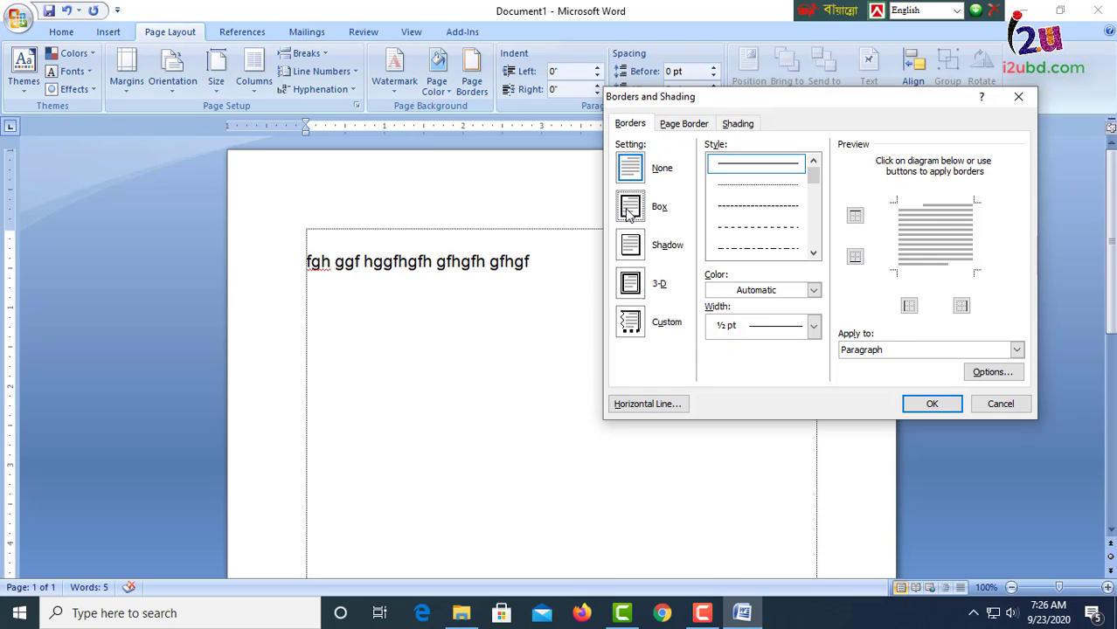
click(788, 229)
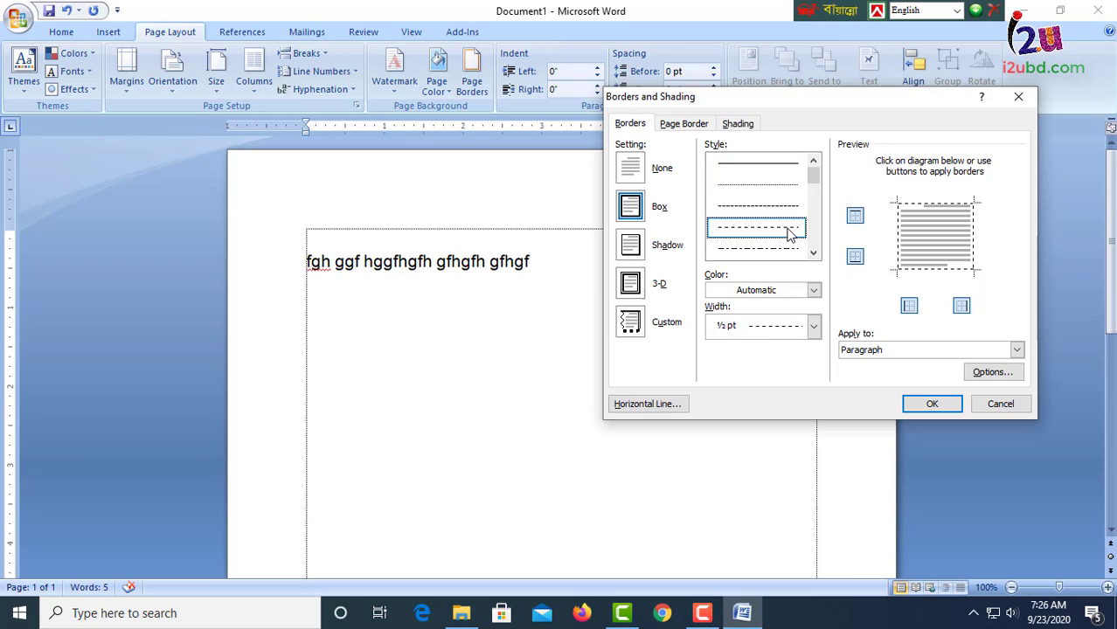
click(929, 403)
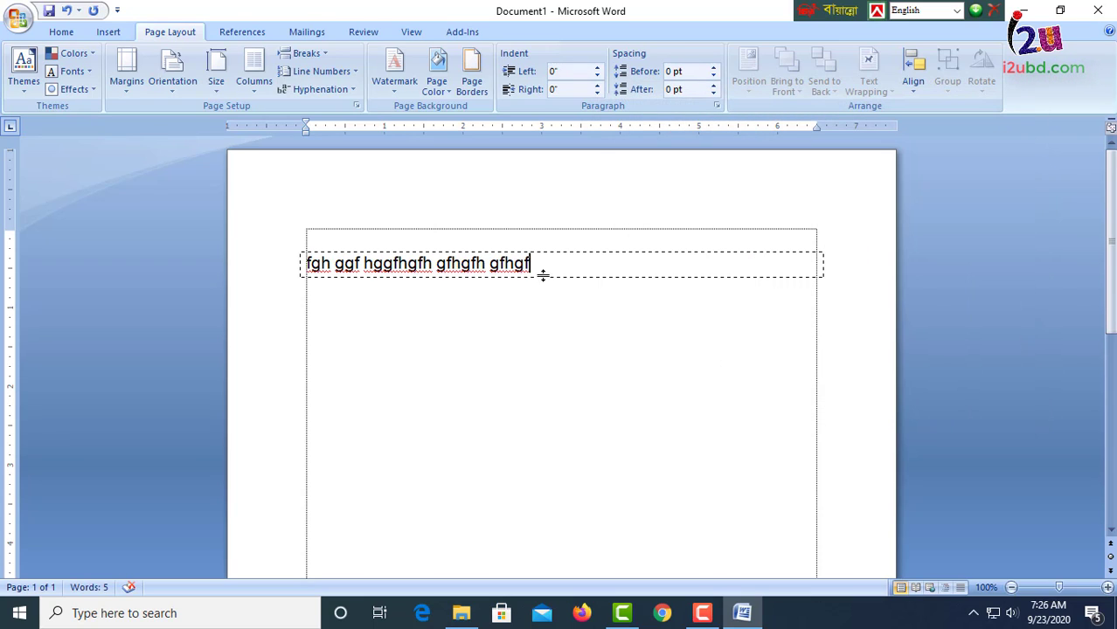
Undo the dashed border around the sample text paragraph
drag(554, 269, 304, 274)
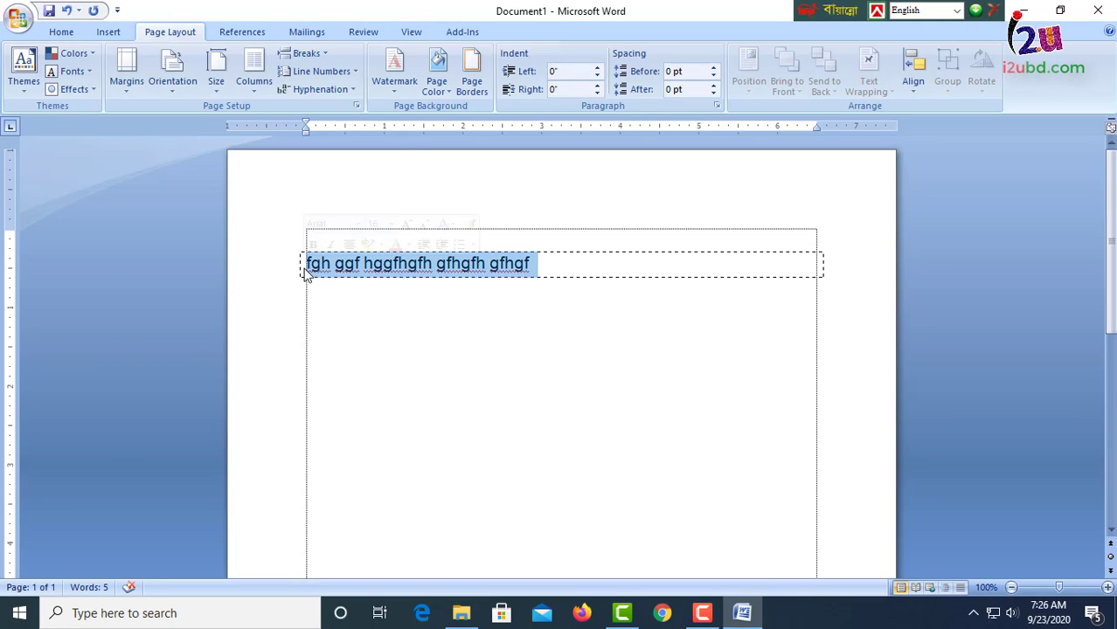
click(451, 371)
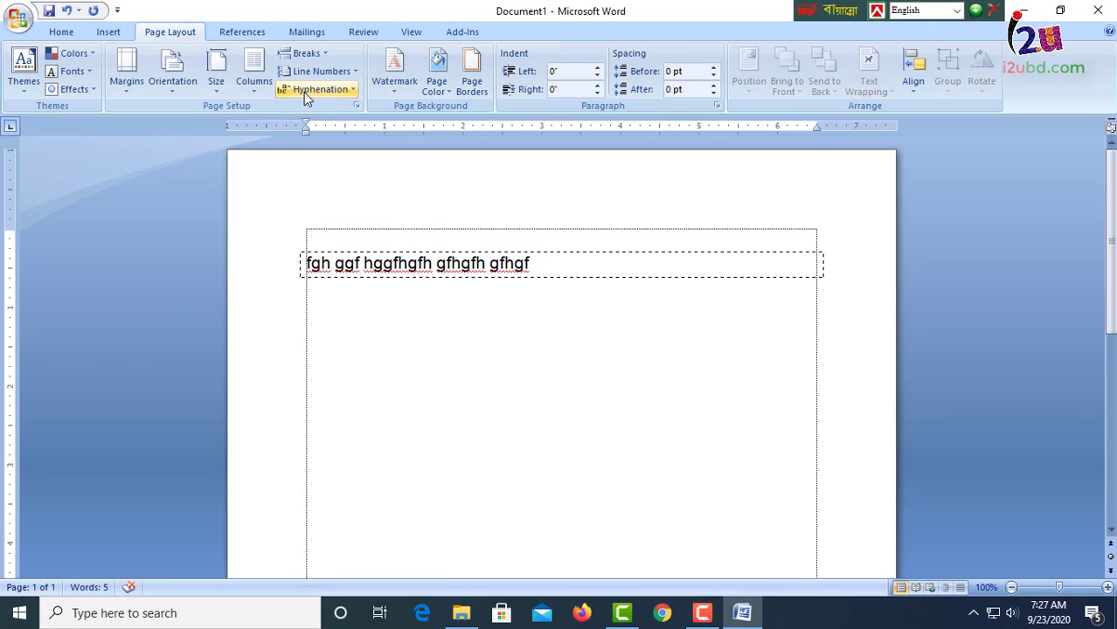
click(68, 12)
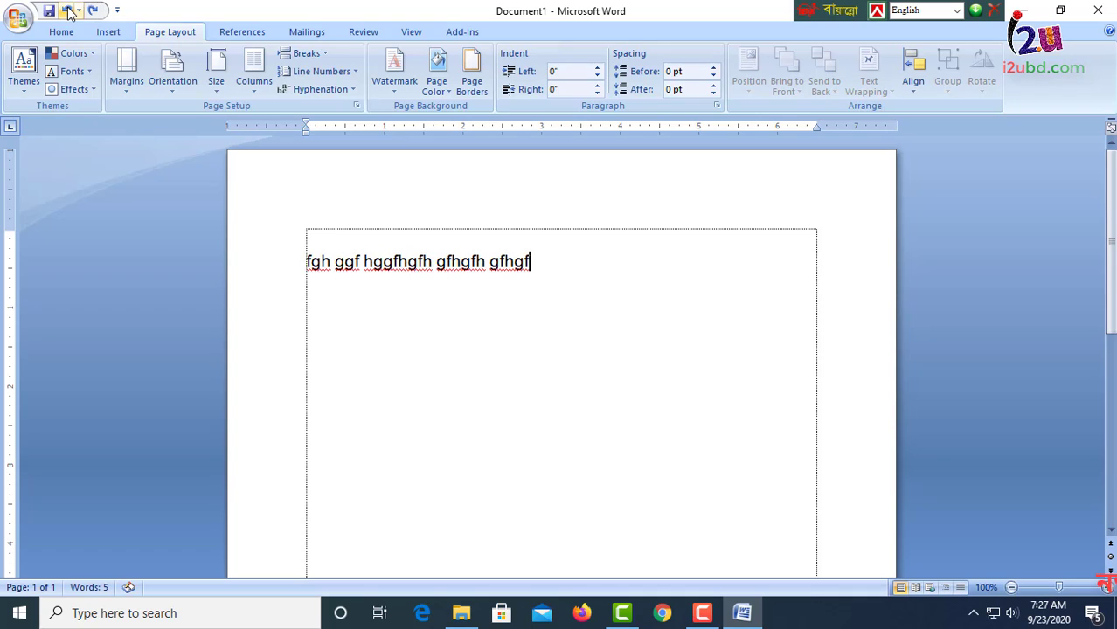
Choose a double-line Box page border for the whole document
click(472, 77)
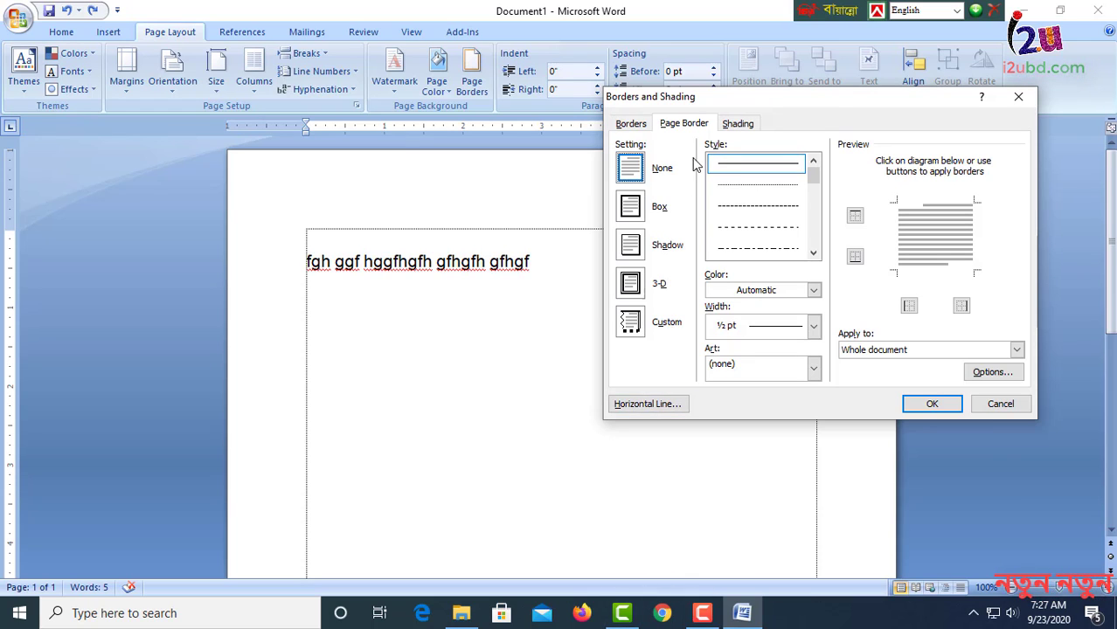
click(813, 253)
click(815, 255)
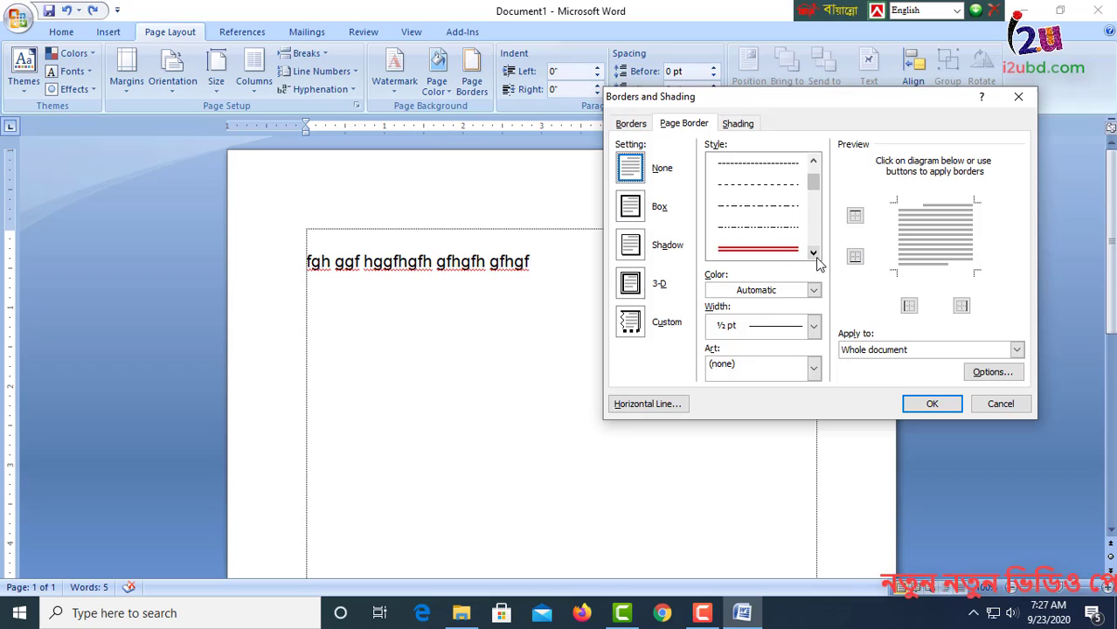
click(815, 255)
click(762, 206)
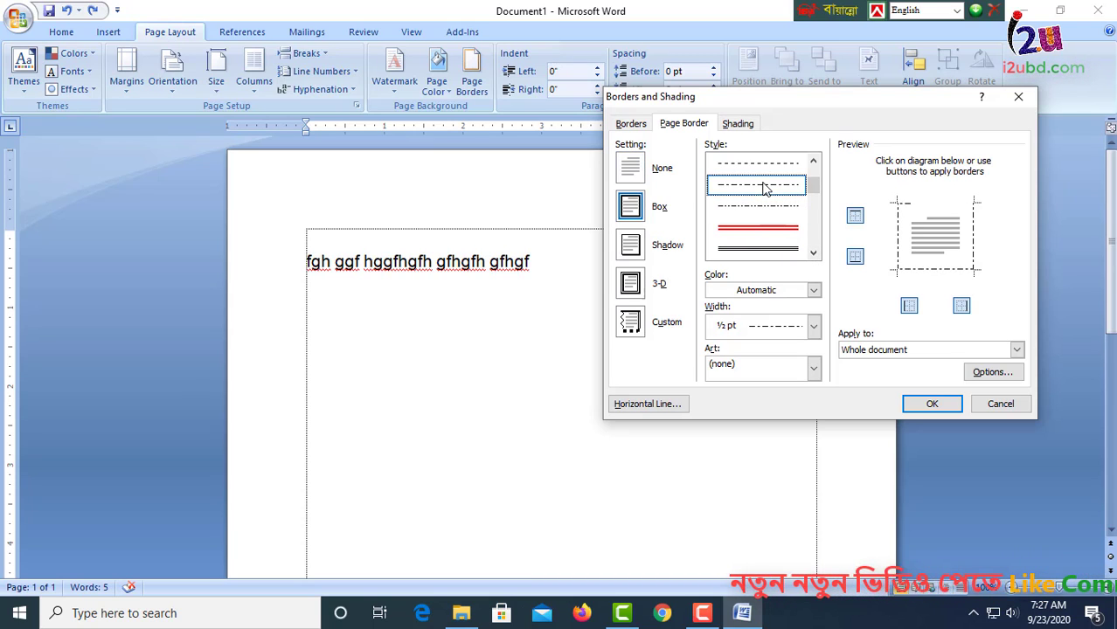
click(773, 225)
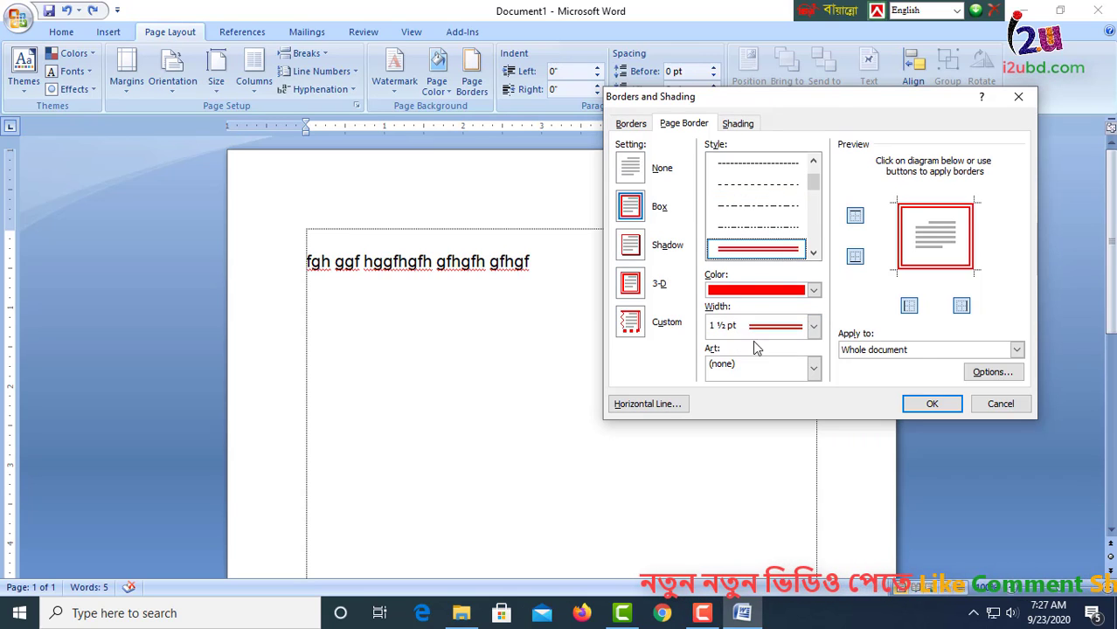
Set the double-line page border's color to Automatic
click(812, 290)
click(783, 309)
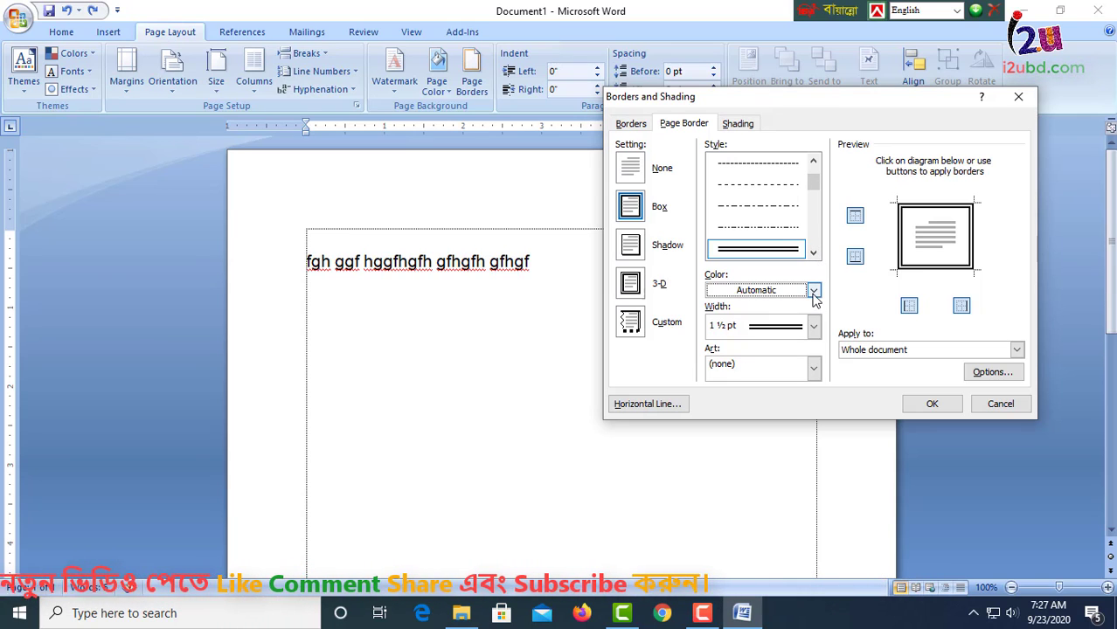
click(814, 293)
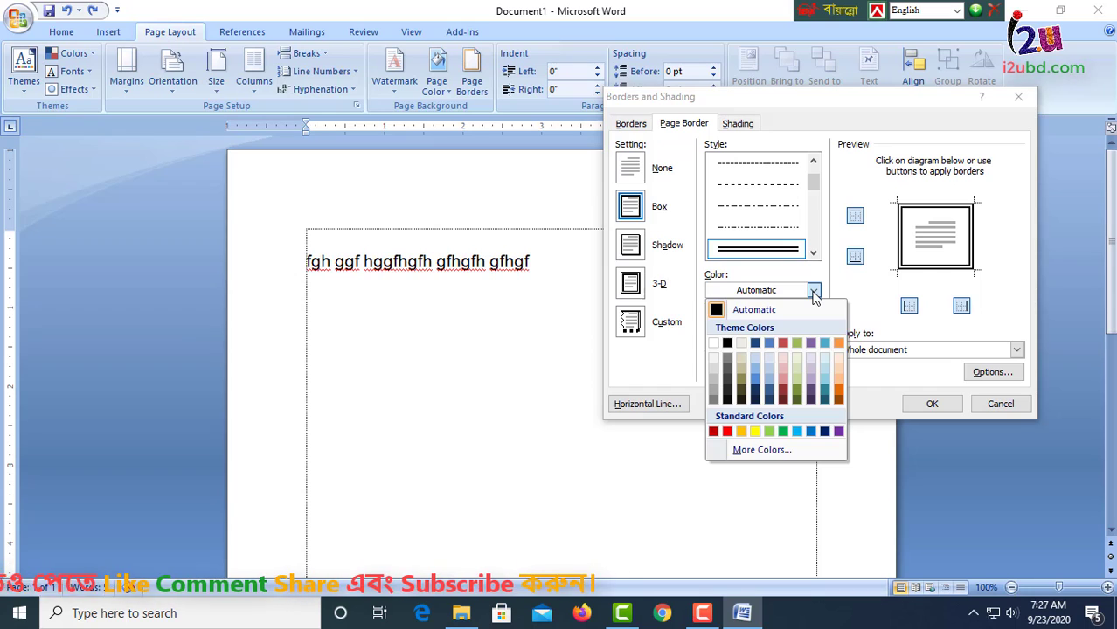
click(814, 292)
Try a ½ pt width for the page border, and set it back to 1 ½ pt
click(814, 328)
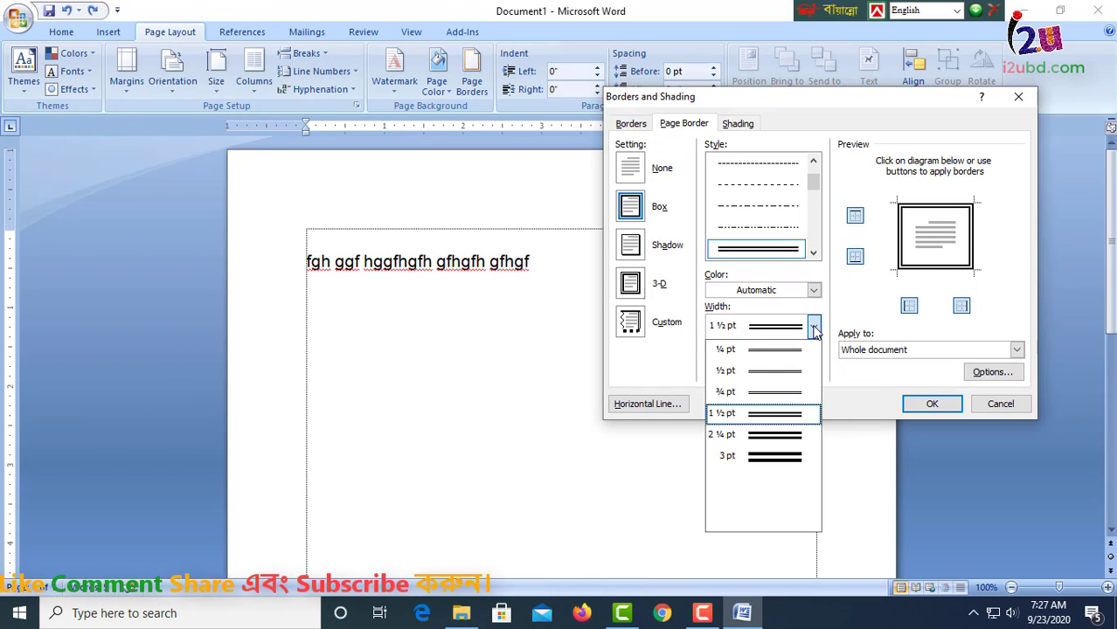
click(796, 375)
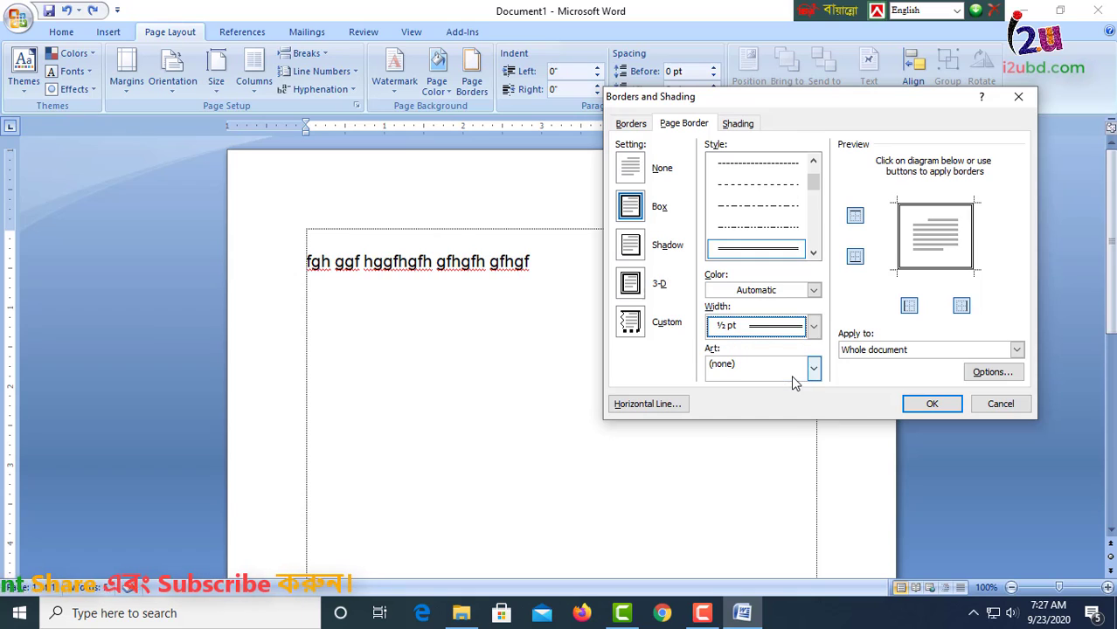
click(813, 326)
click(761, 413)
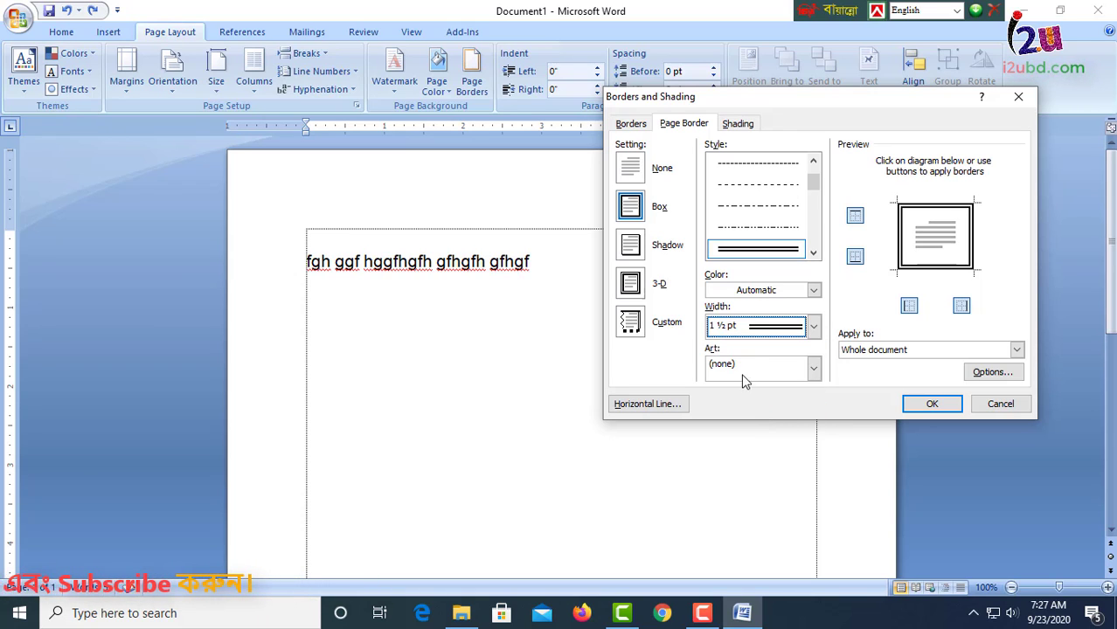
Color the double-line page border green and apply it to the whole document
click(813, 292)
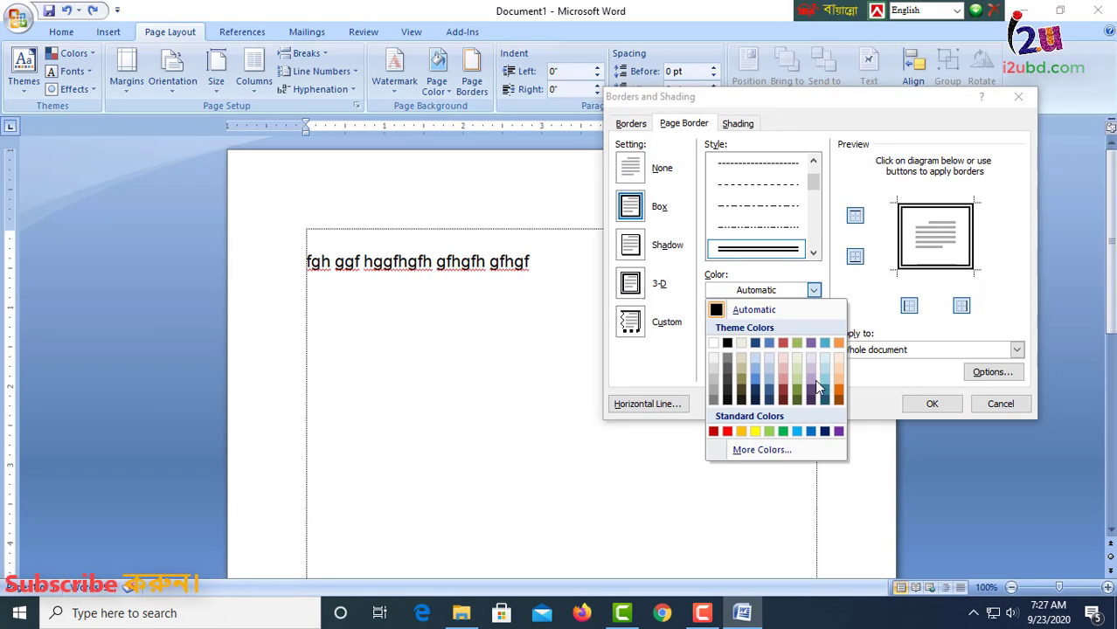
click(784, 431)
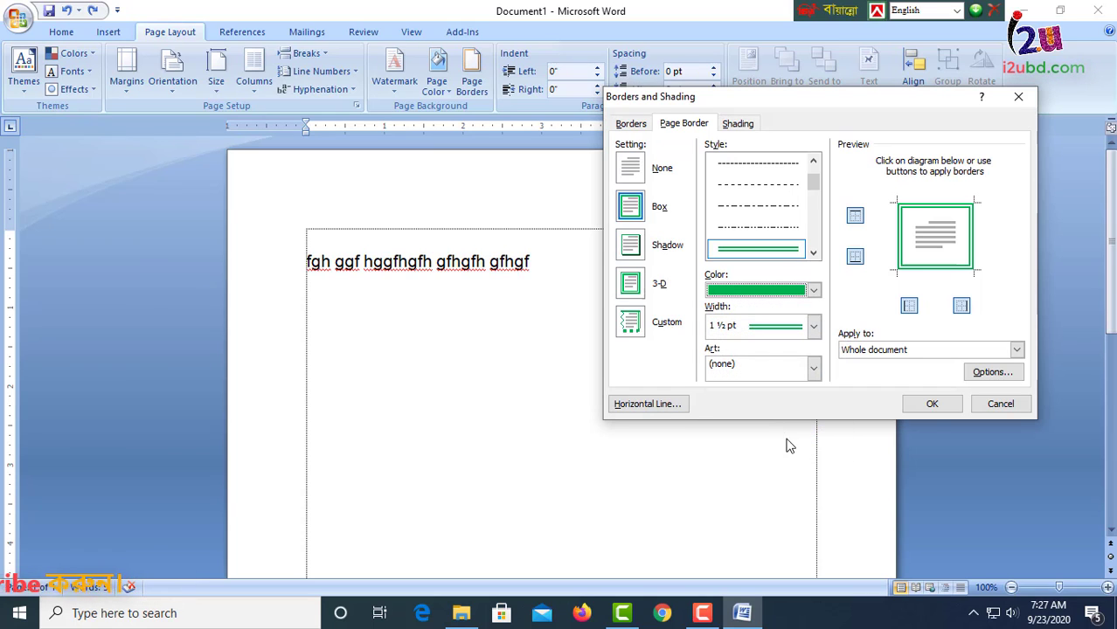
click(932, 405)
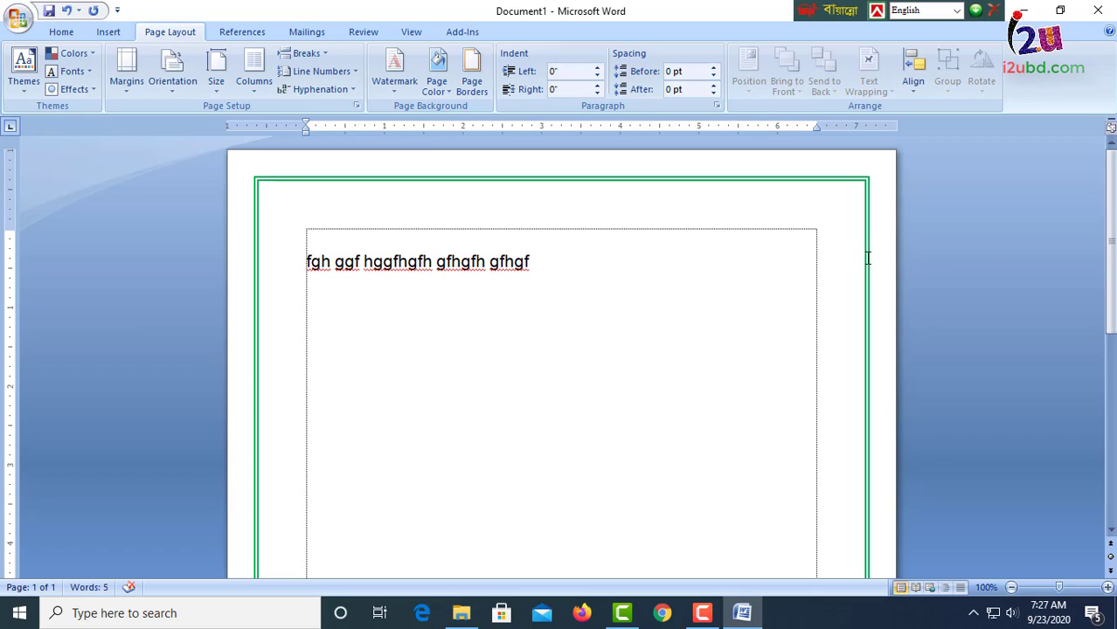
Set the page border's margins to measure from Text instead of the page edge, and apply the change
click(477, 91)
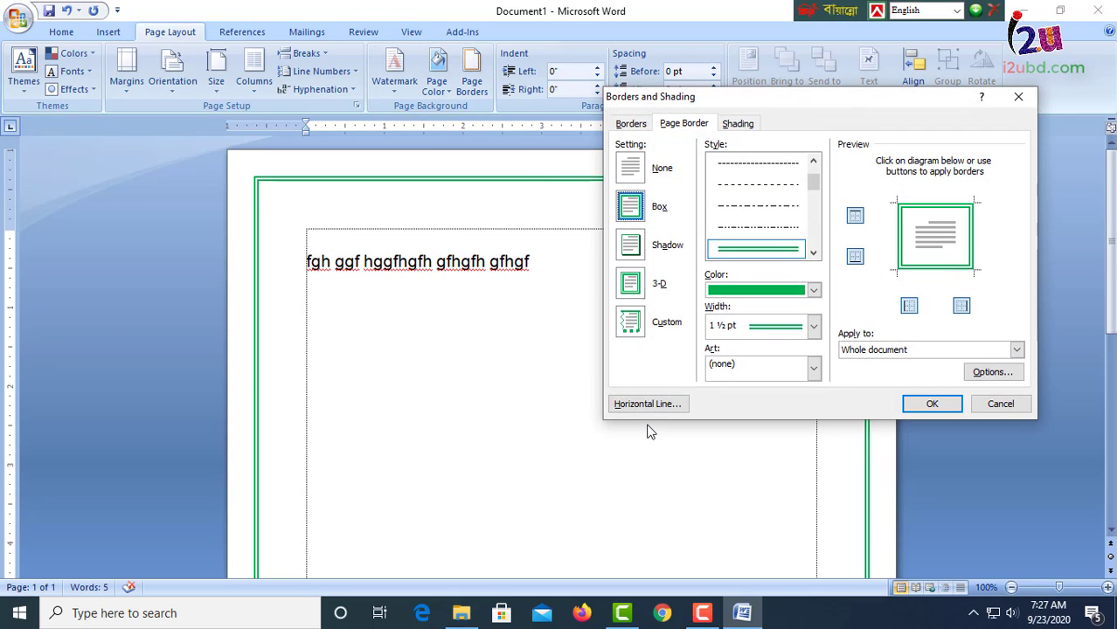
drag(900, 103, 823, 85)
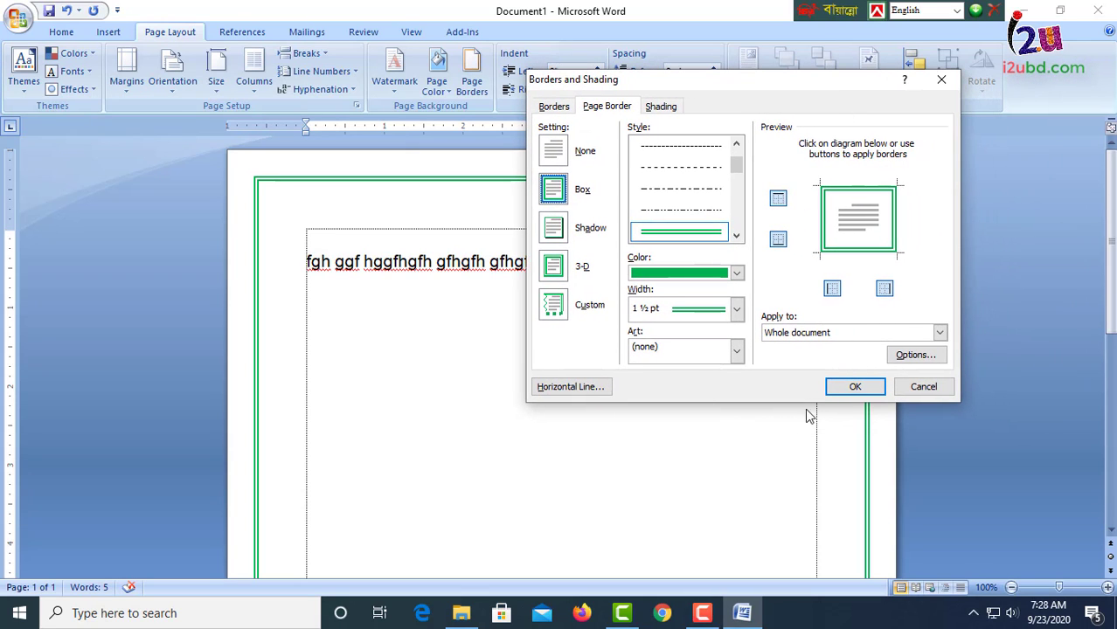
click(928, 361)
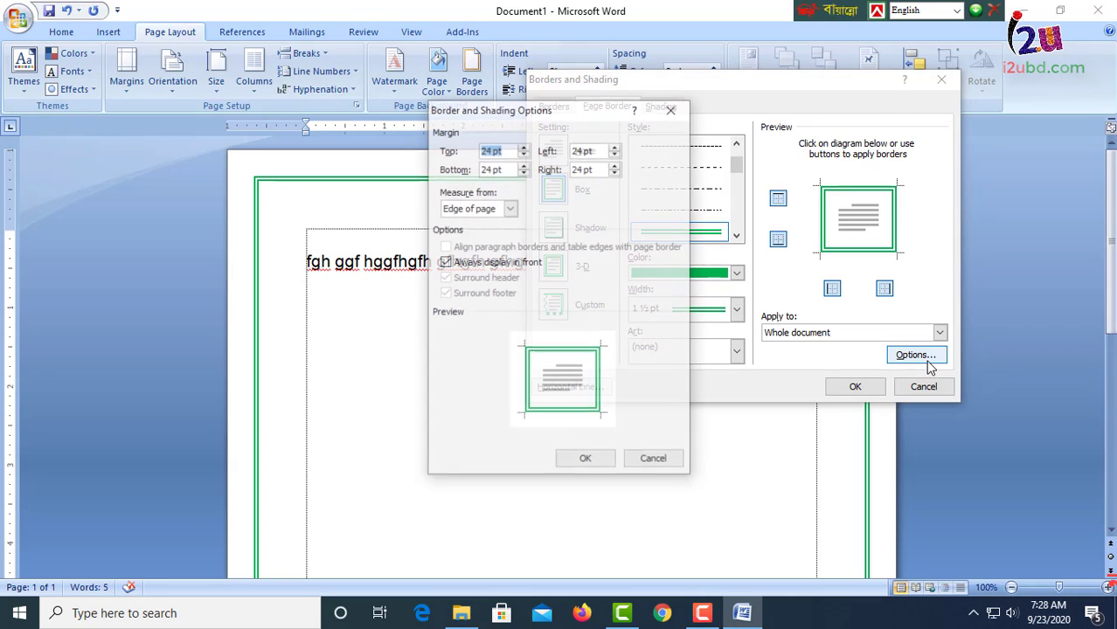
drag(591, 120, 792, 119)
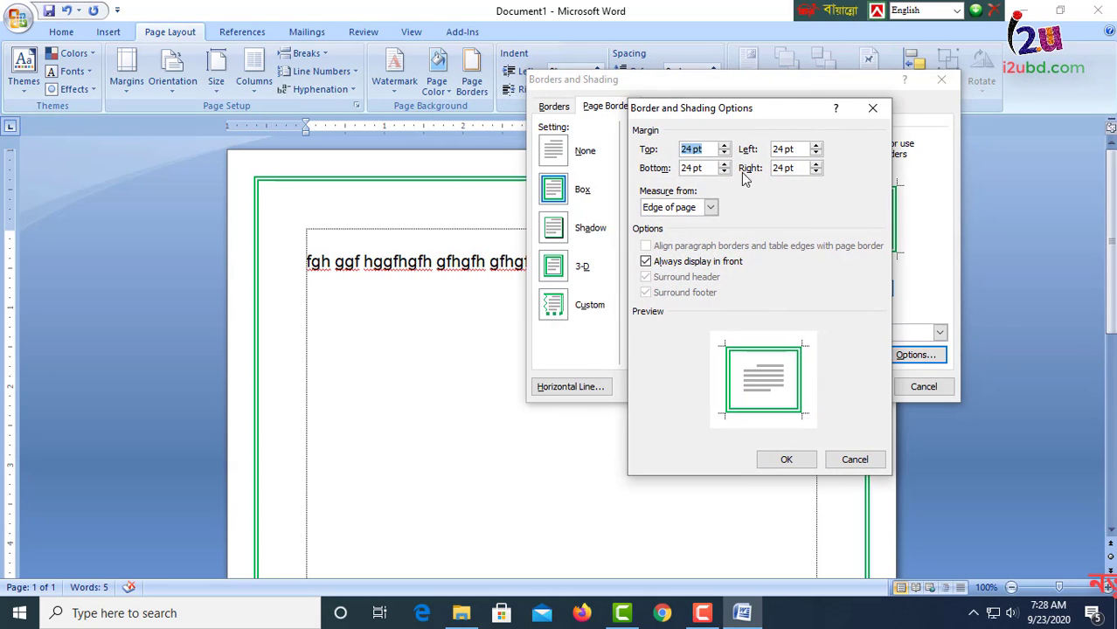
click(711, 208)
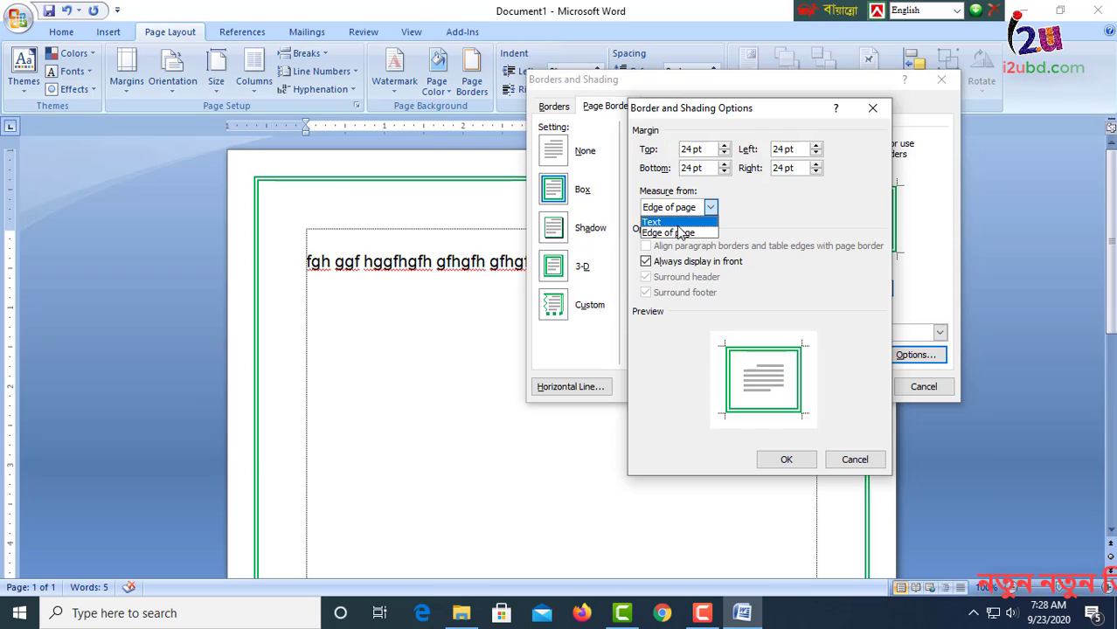
click(676, 223)
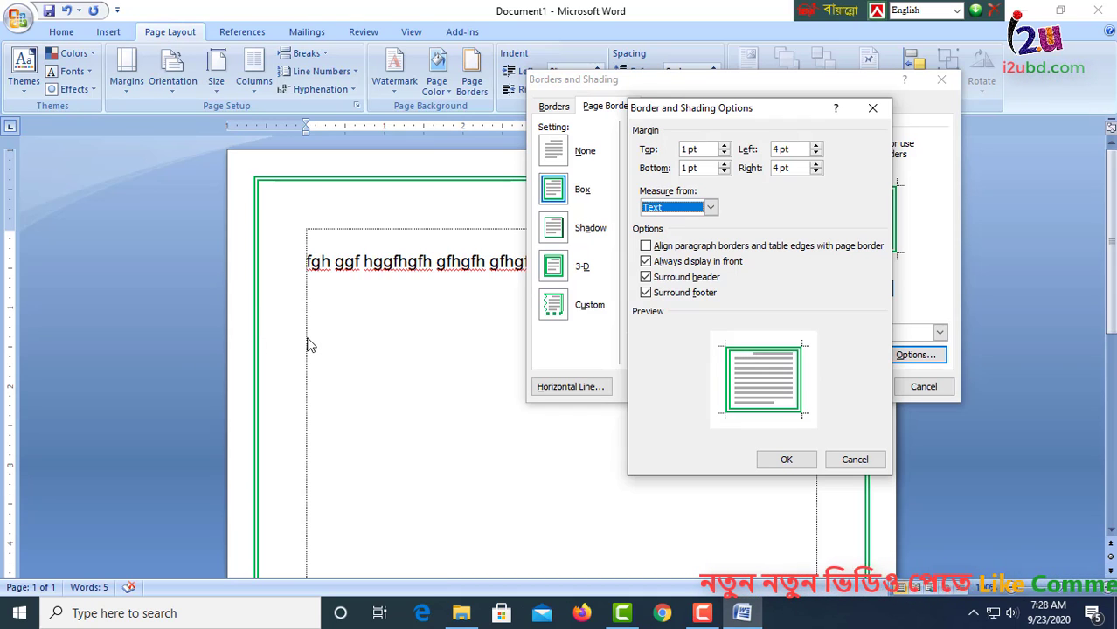
click(788, 462)
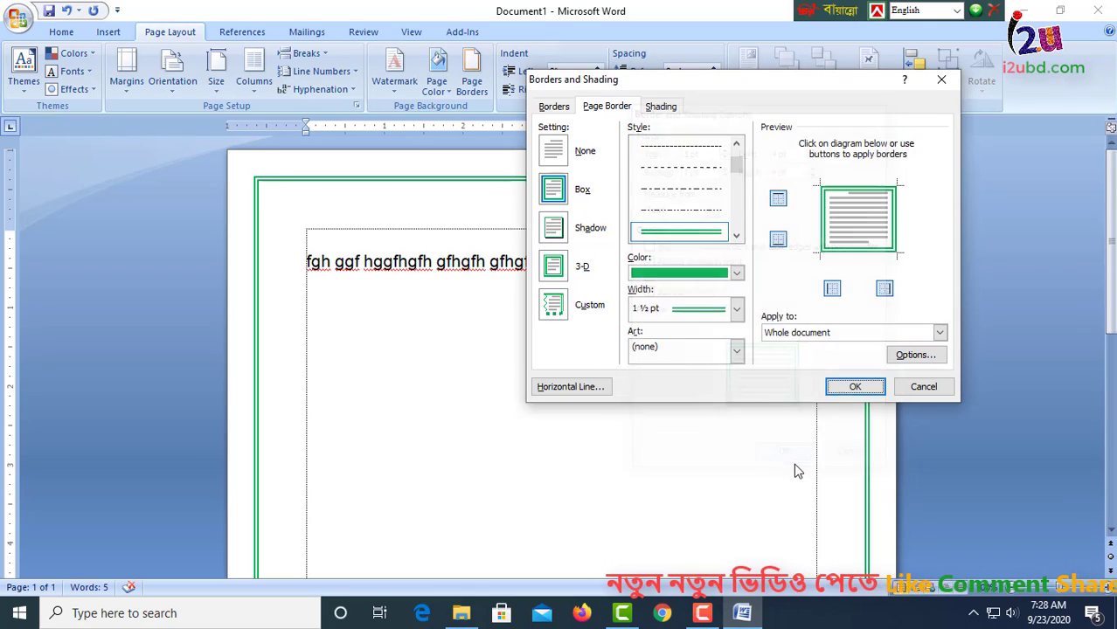
click(853, 387)
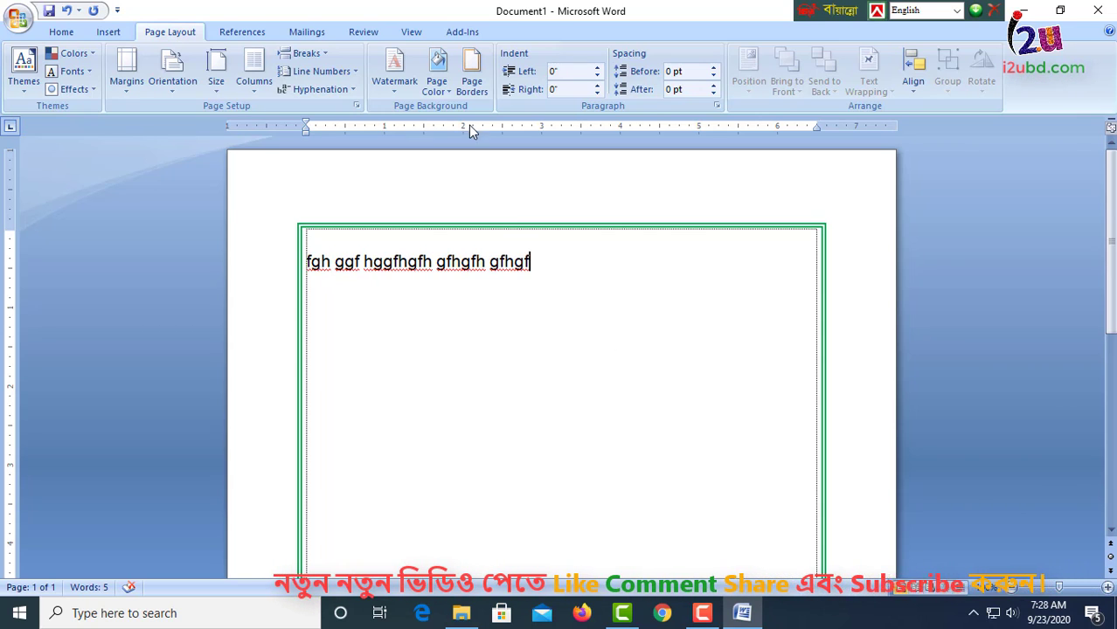
Replace the double-line page border with the green Christmas tree art and apply it to the whole document
click(473, 84)
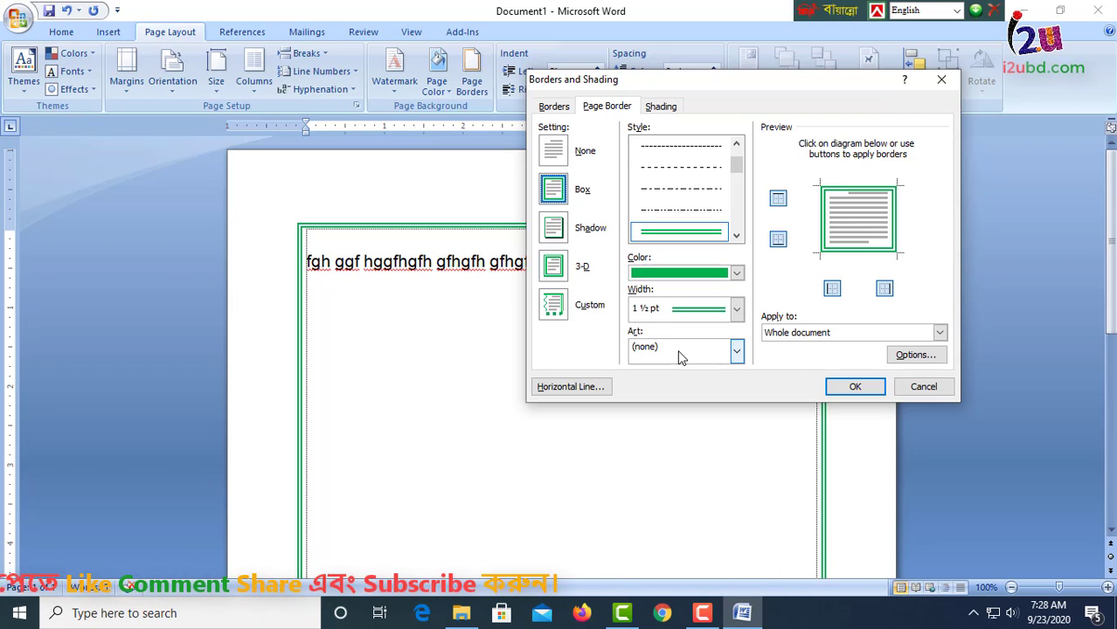
click(737, 236)
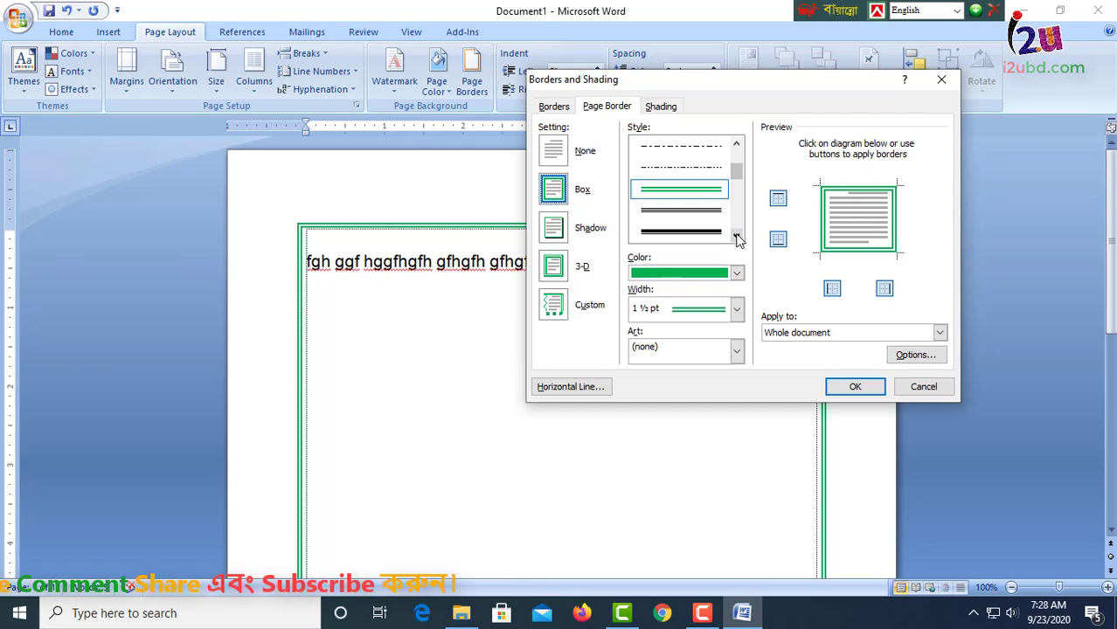
click(737, 236)
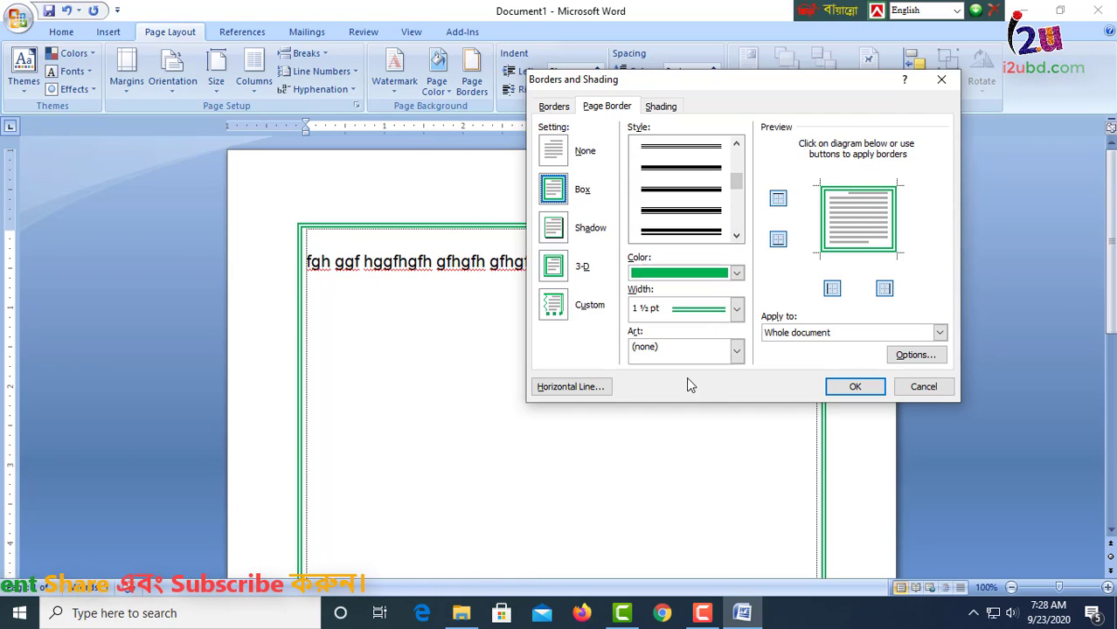
click(738, 354)
scroll(721, 428, down, 4)
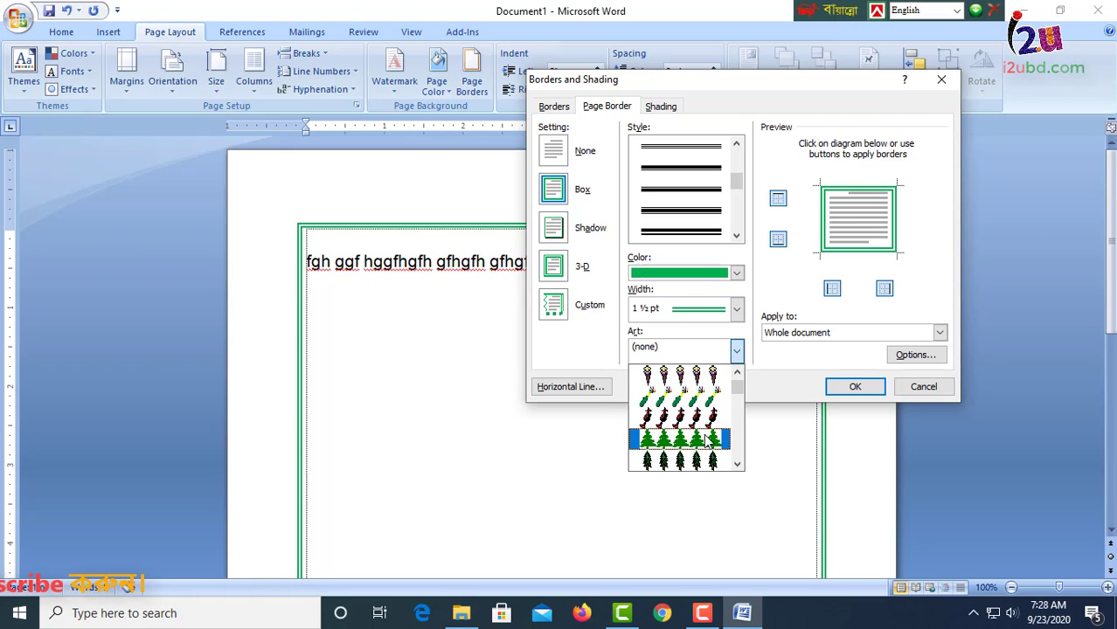
click(708, 441)
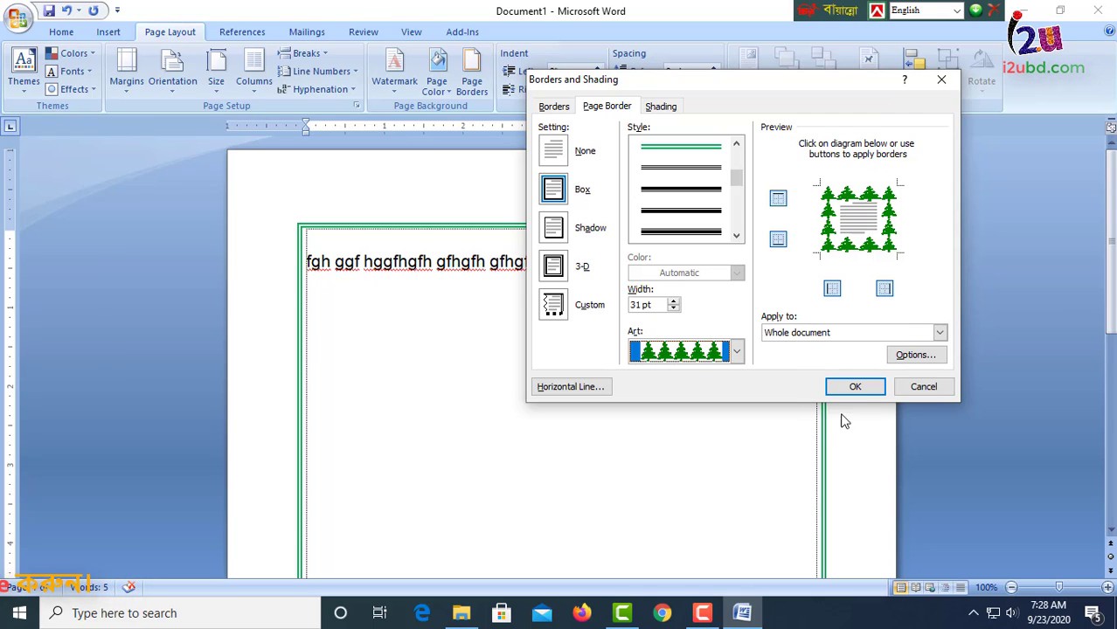
click(856, 388)
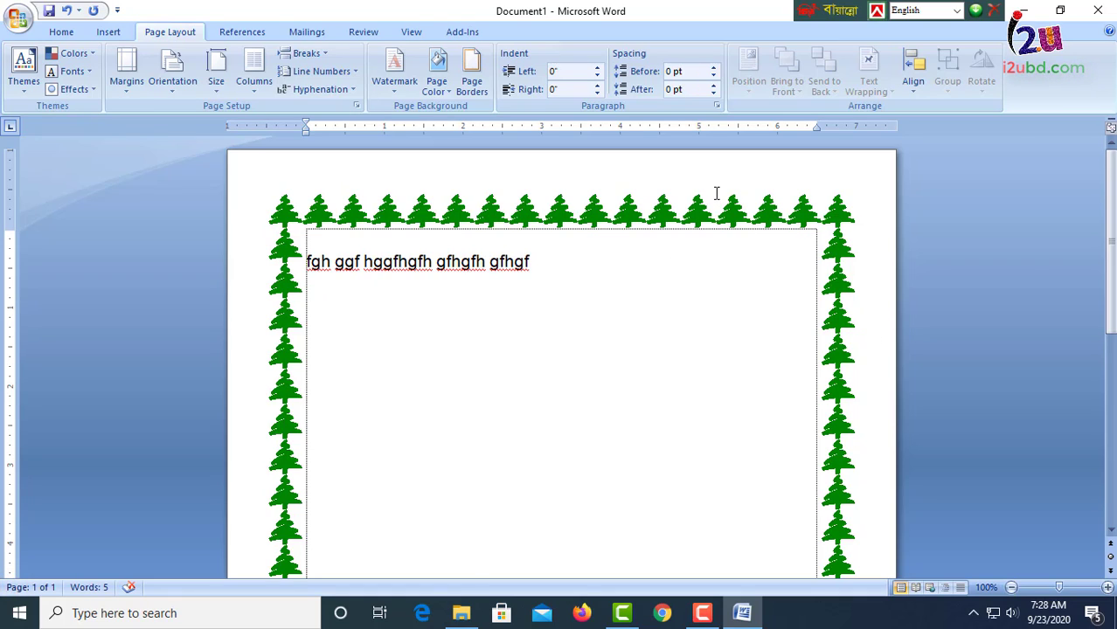
Reduce the width of the tree art page border to 15 pt and apply the change
click(472, 83)
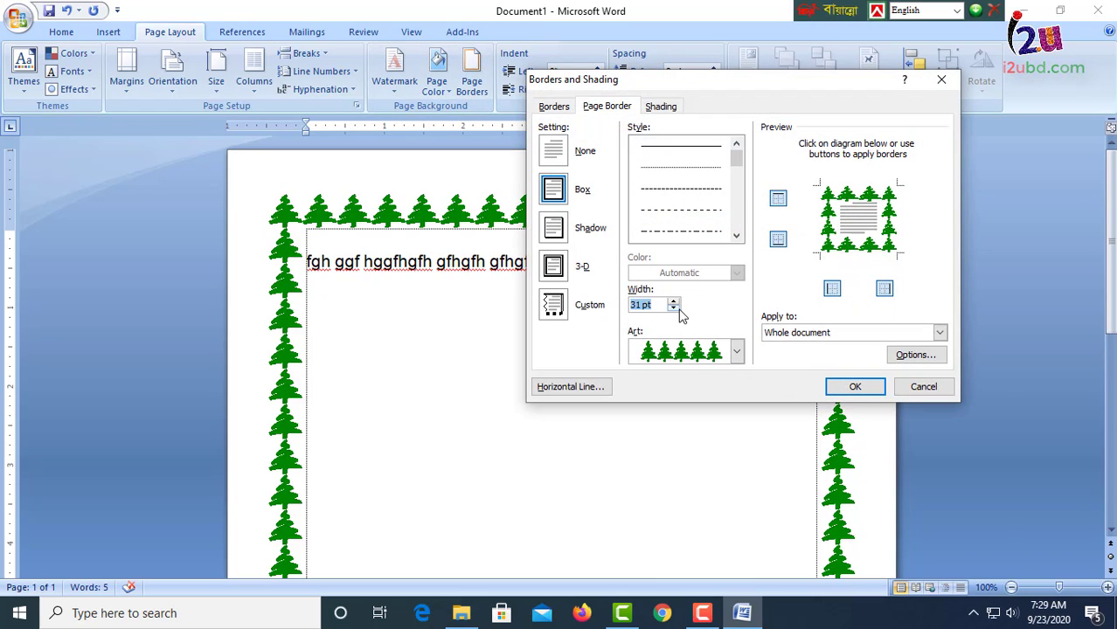
click(675, 309)
click(674, 309)
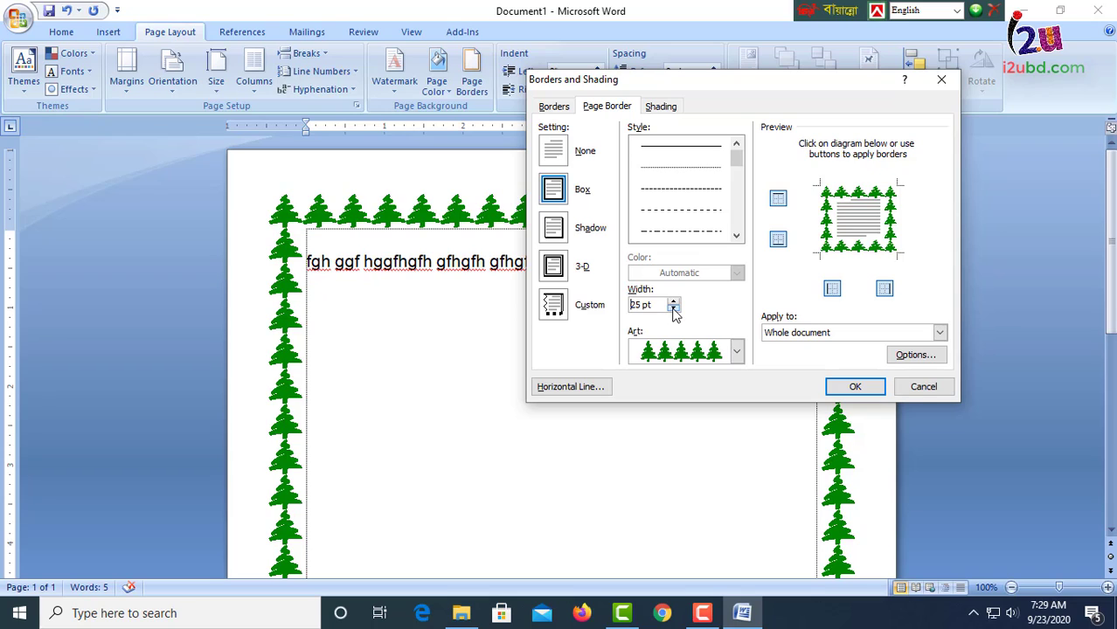
click(674, 310)
click(673, 309)
click(674, 309)
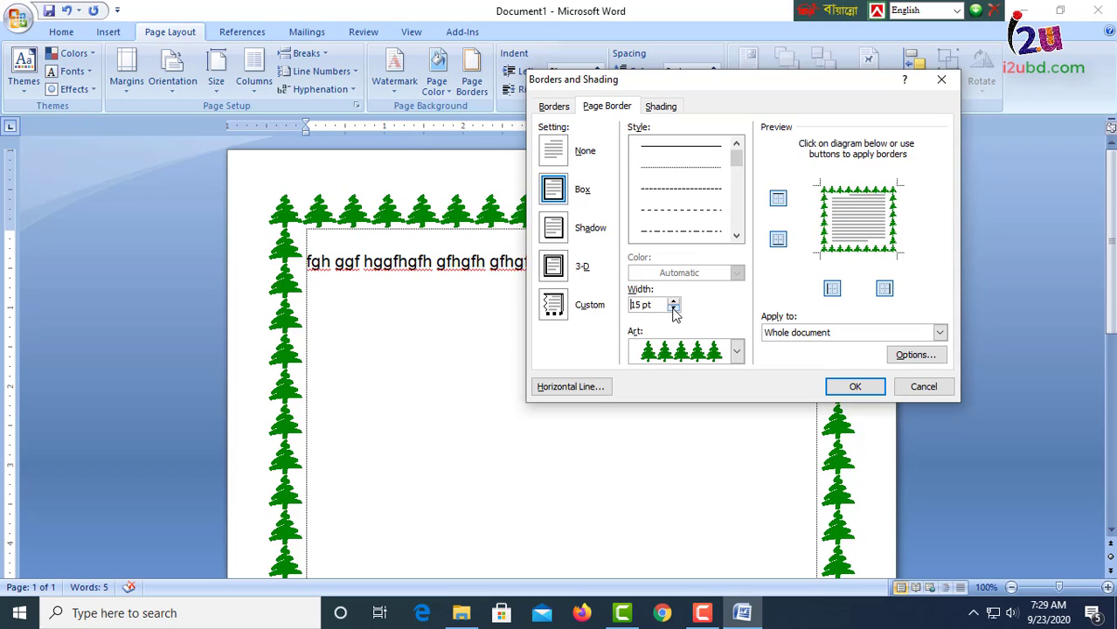
click(854, 386)
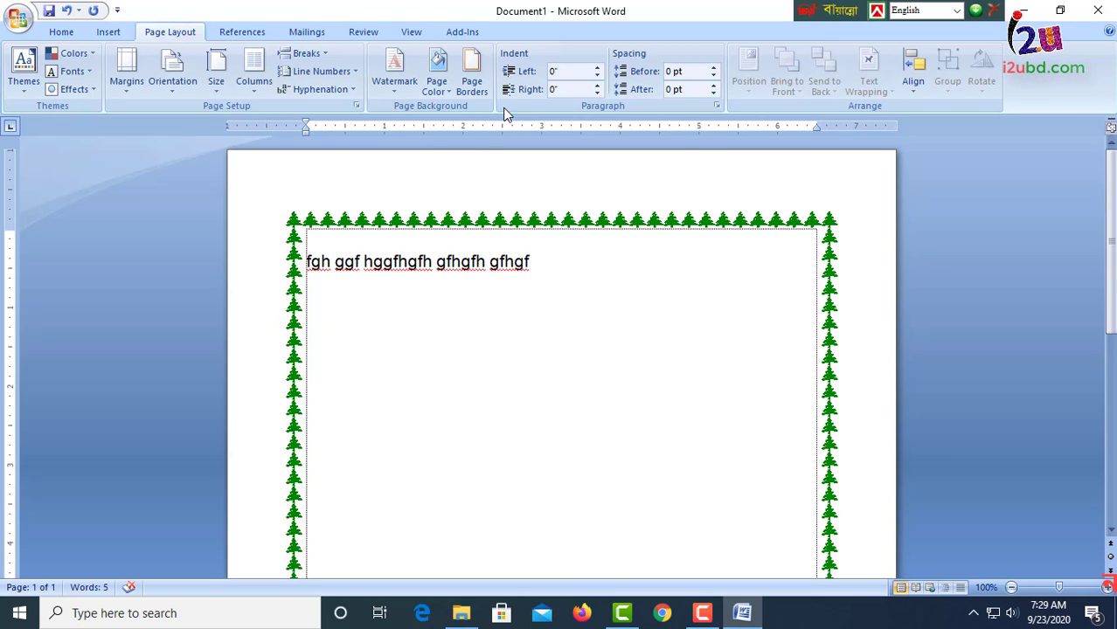
Change the page border art to the colorful balloon bunches at 20 pt and apply it to the whole document
click(472, 75)
click(736, 352)
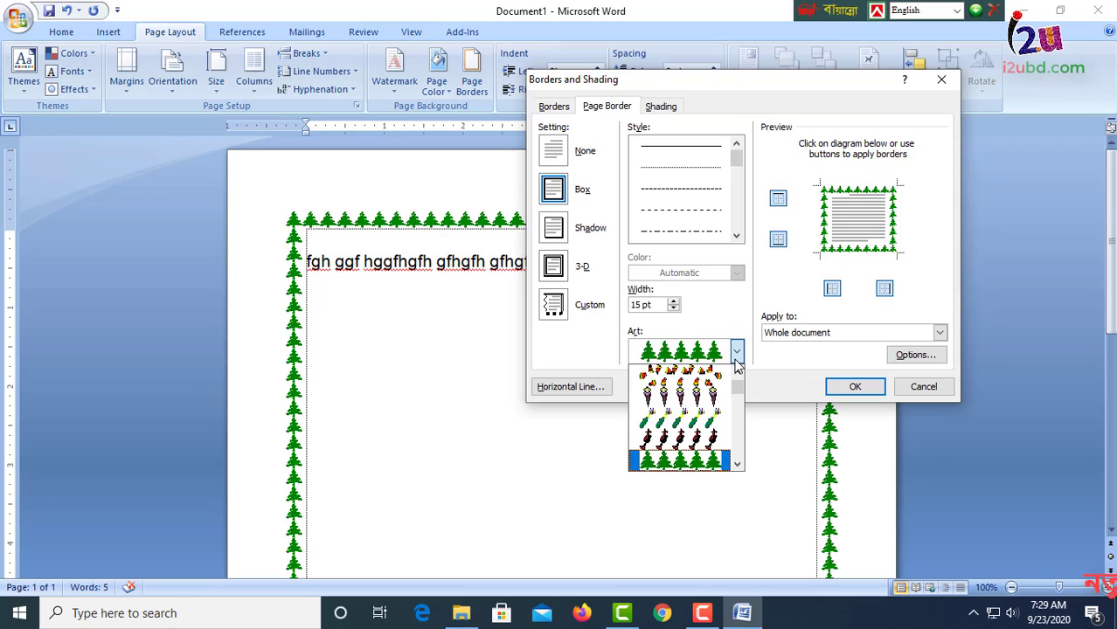
scroll(752, 392, down, 1)
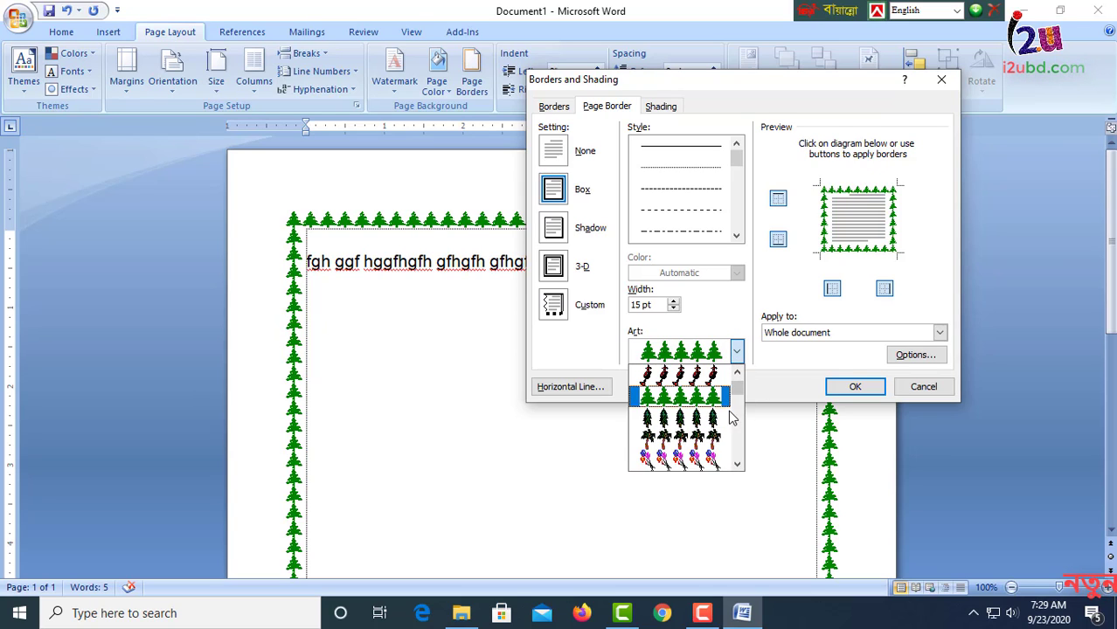
click(714, 461)
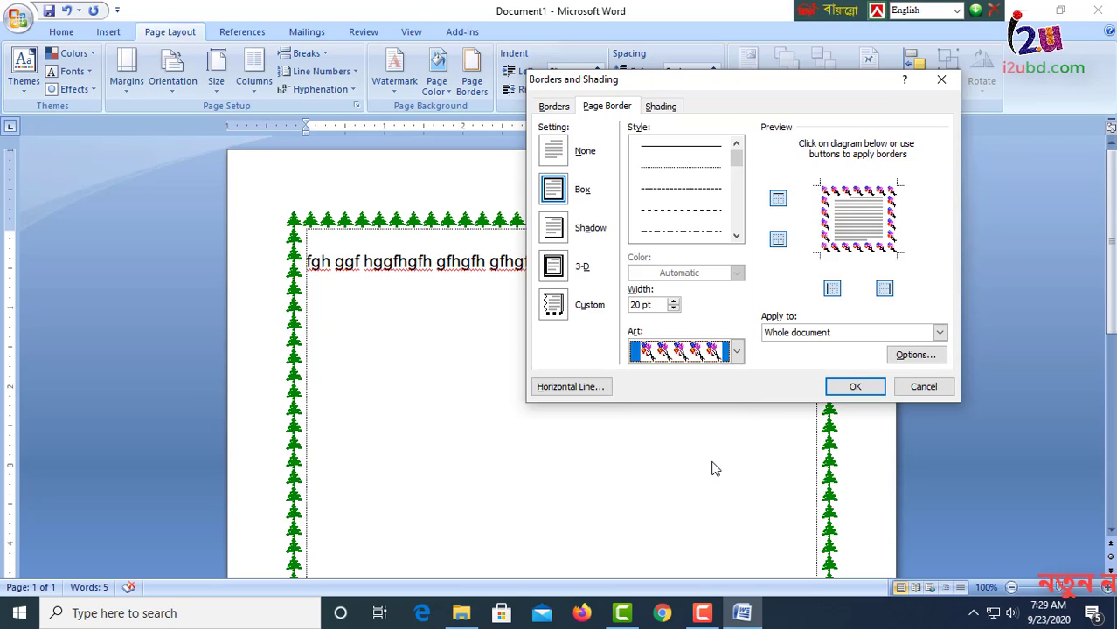
click(863, 389)
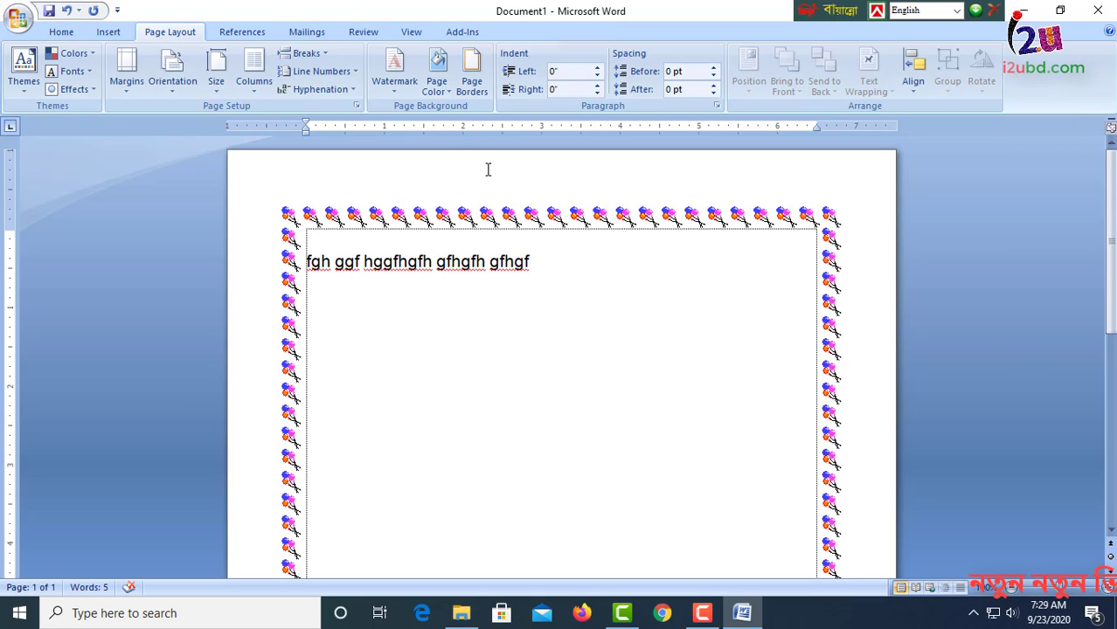
Try the black geometric woven art pattern as the page border for the whole document
click(465, 88)
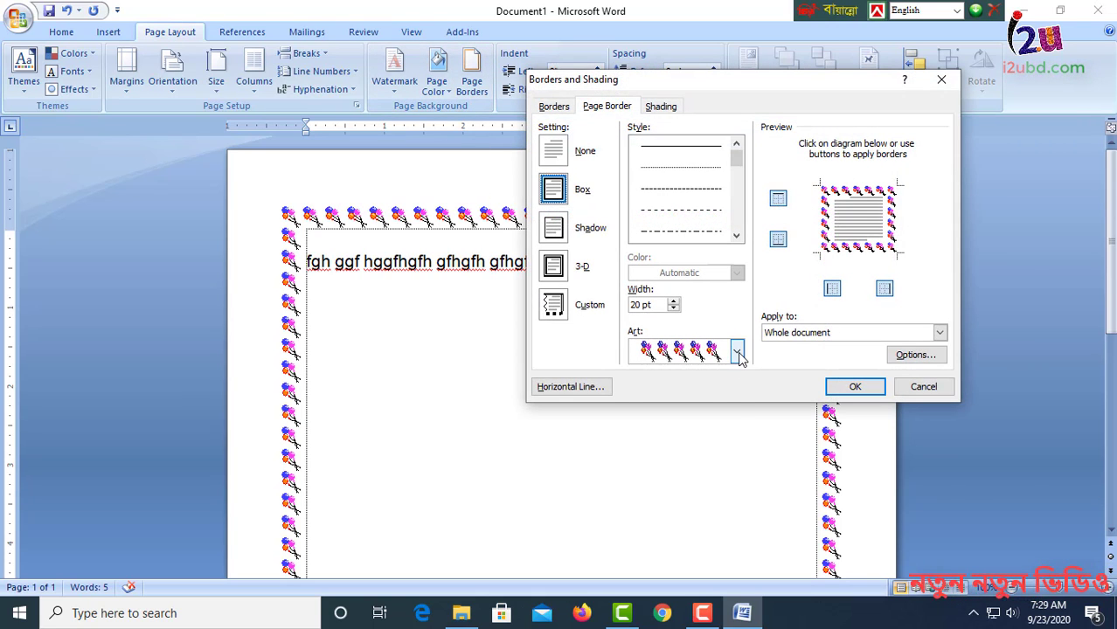
click(737, 351)
scroll(686, 419, up, 5)
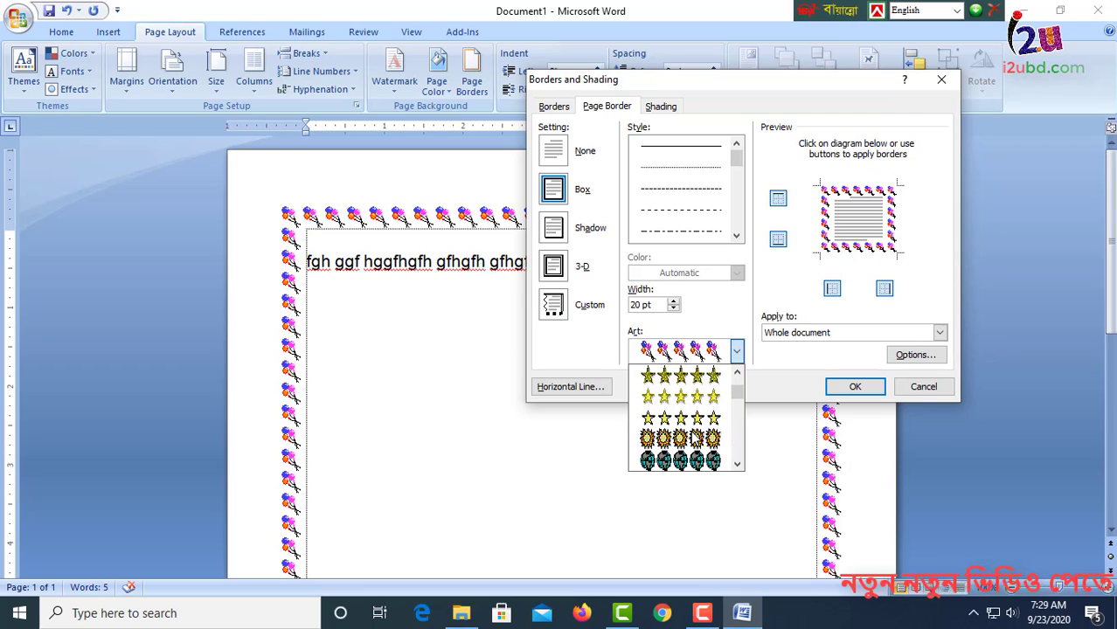
drag(738, 391, 738, 413)
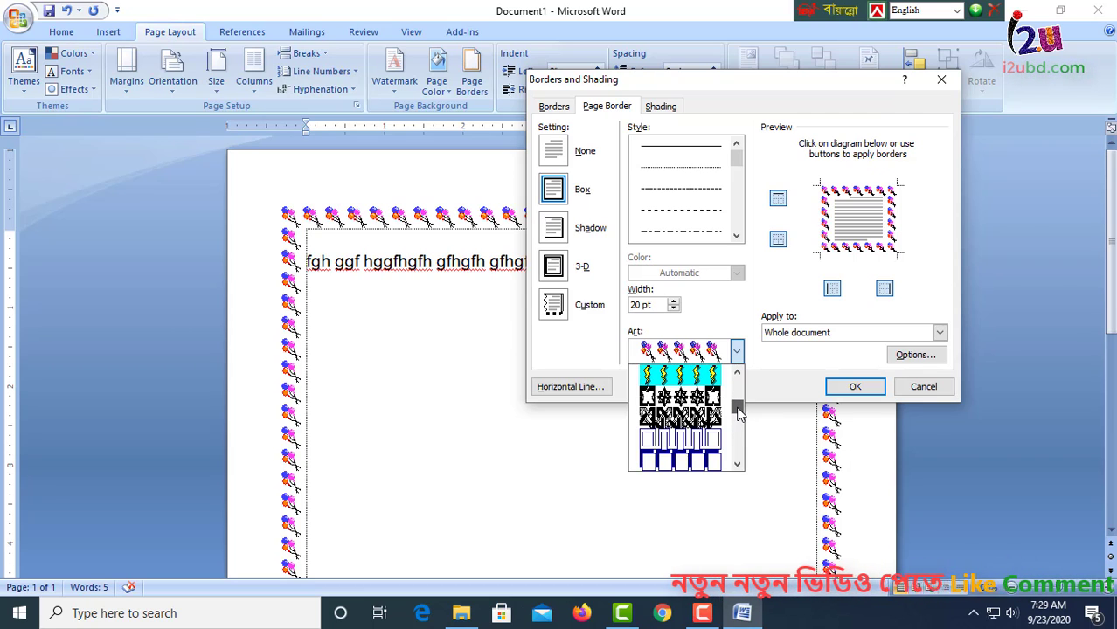
scroll(692, 426, up, 3)
scroll(692, 427, down, 3)
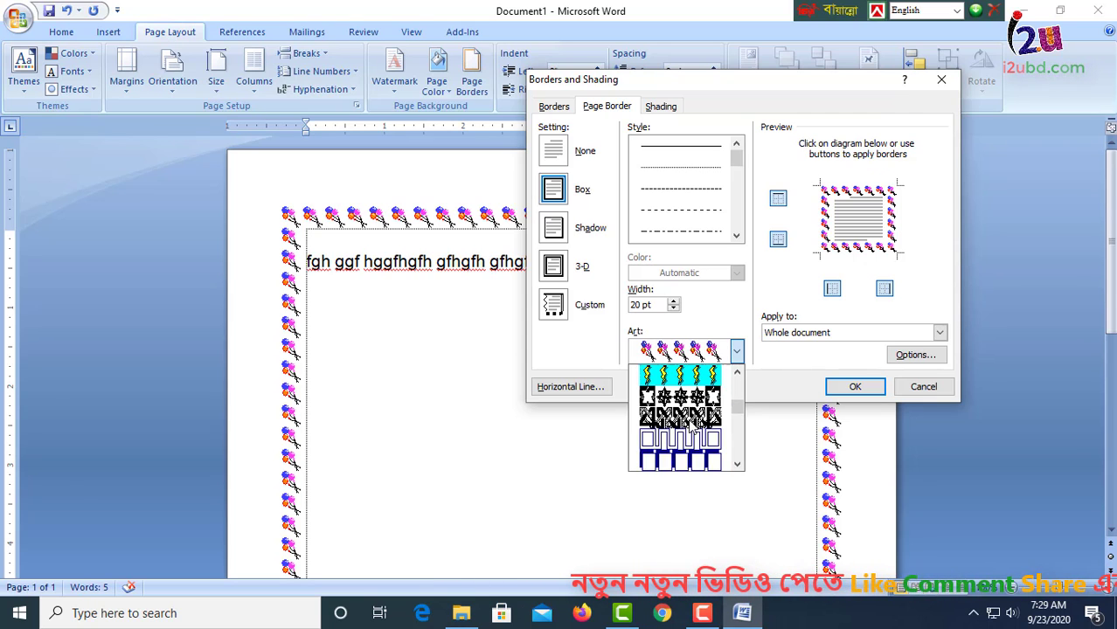
scroll(692, 427, down, 1)
click(687, 393)
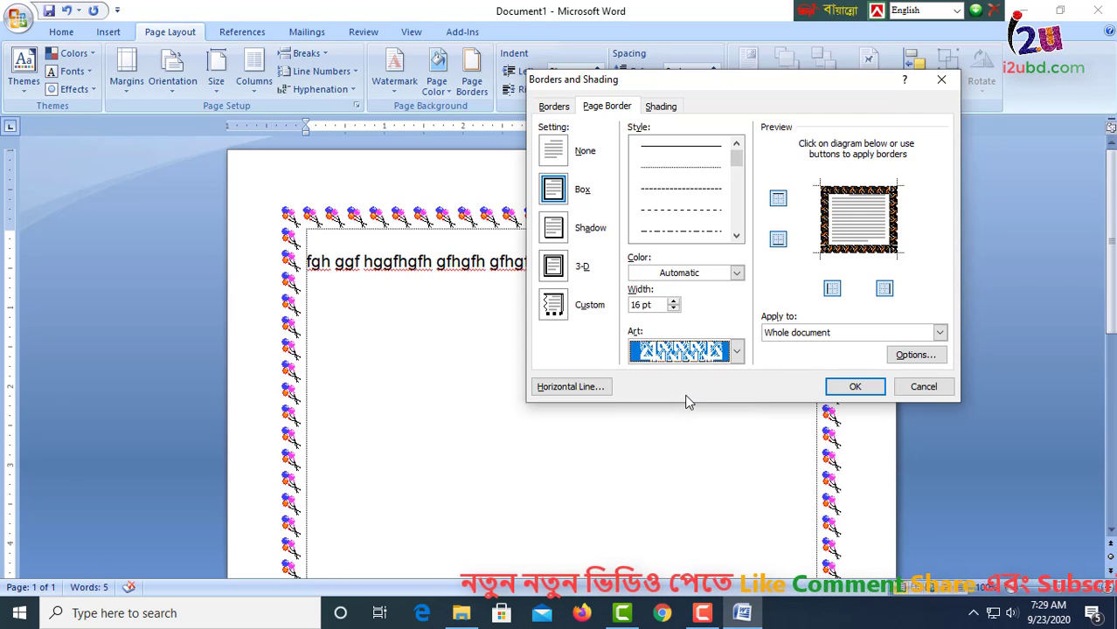
Set the page border art to the black braided band with circles in the corners, and apply it to the whole document
click(735, 352)
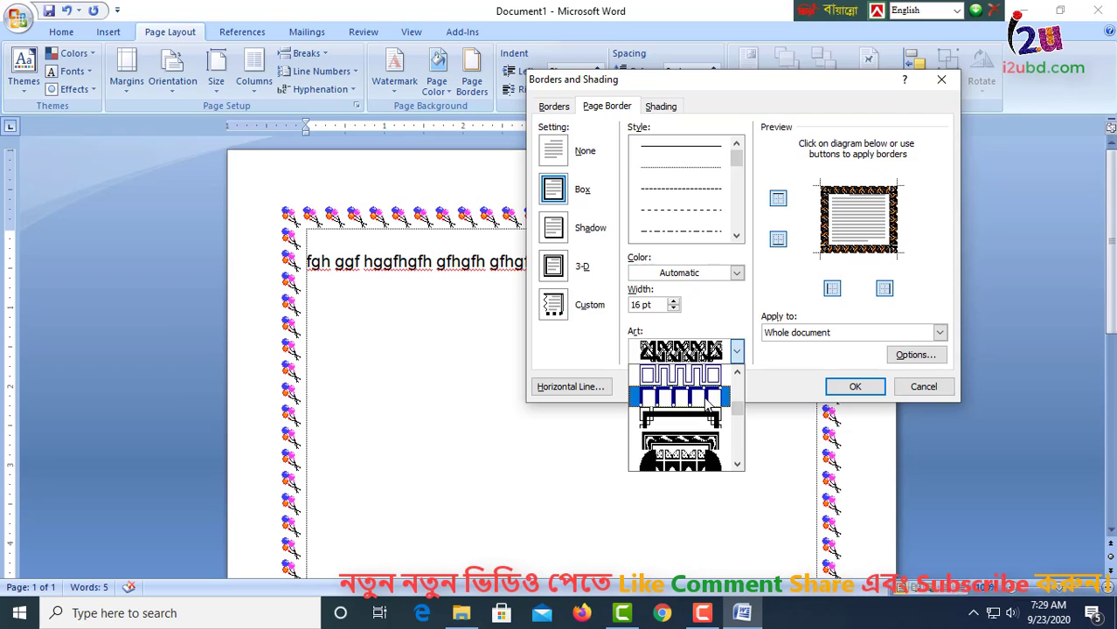
scroll(708, 404, down, 5)
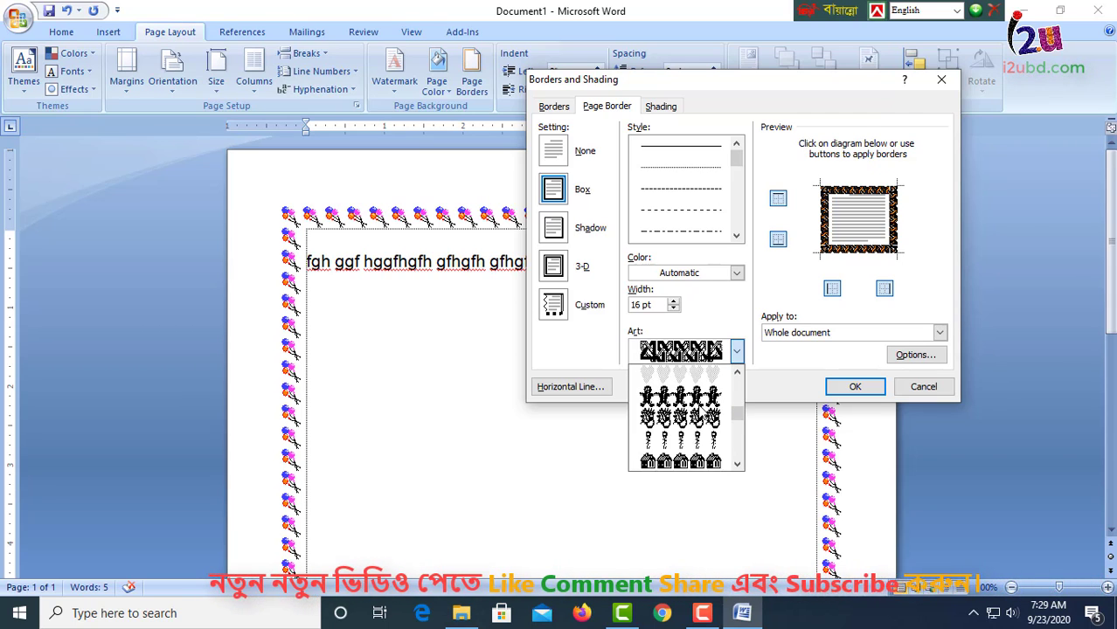
scroll(696, 407, down, 4)
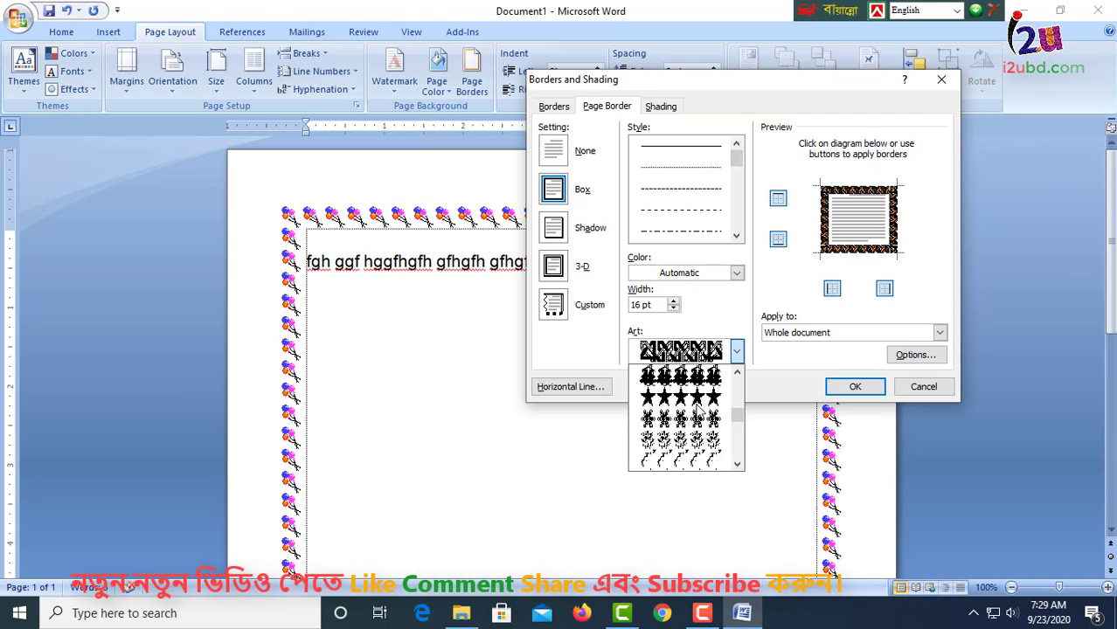
scroll(698, 409, down, 4)
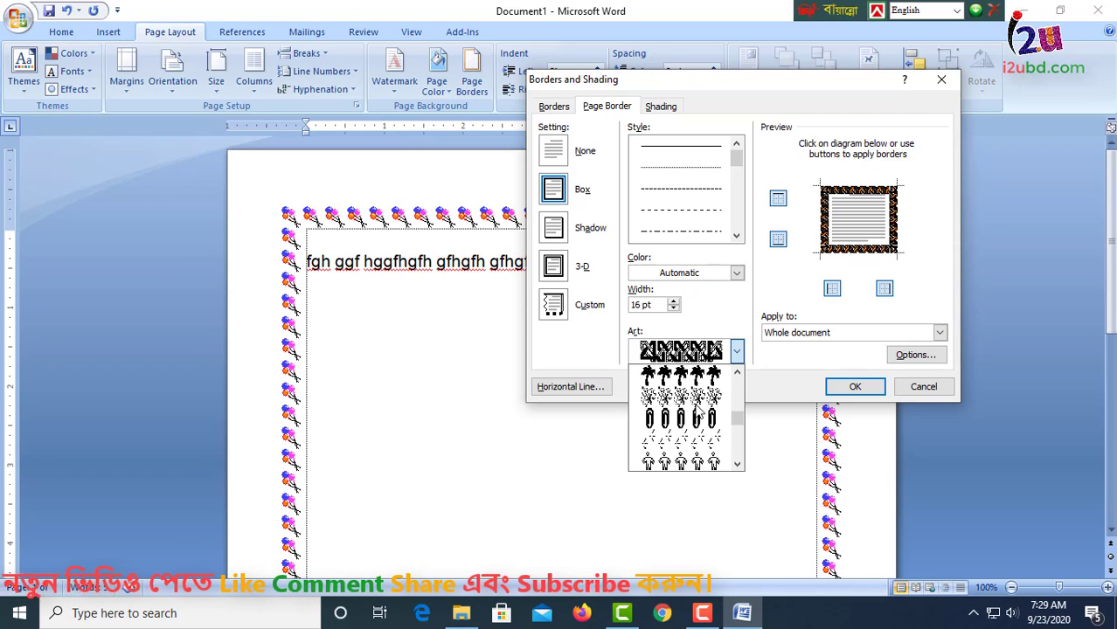
scroll(697, 411, down, 5)
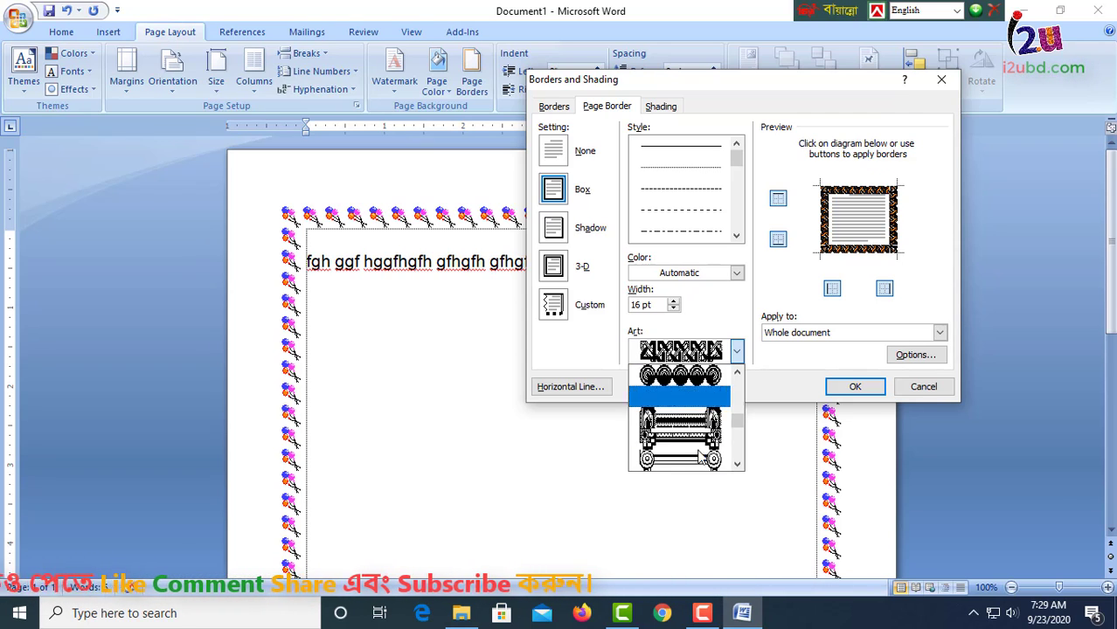
scroll(699, 455, down, 4)
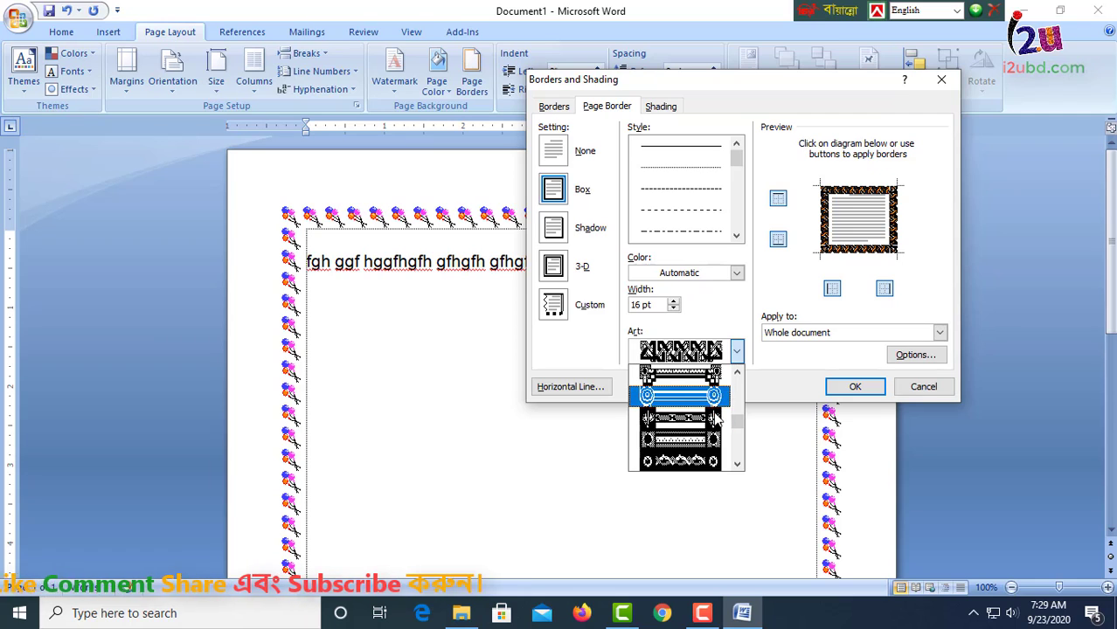
click(701, 463)
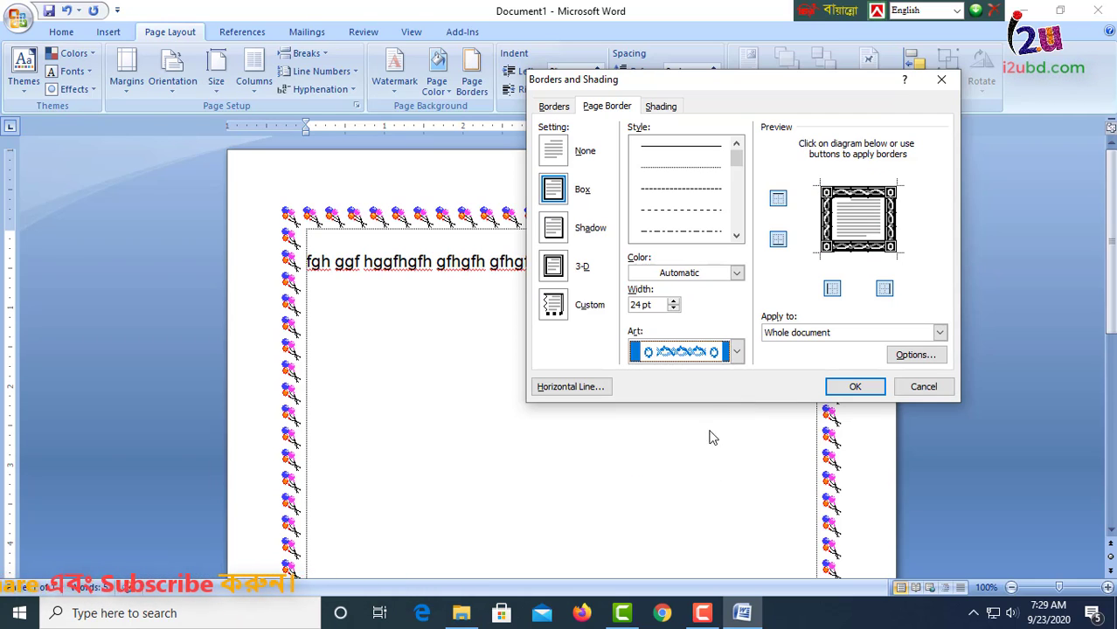
click(852, 386)
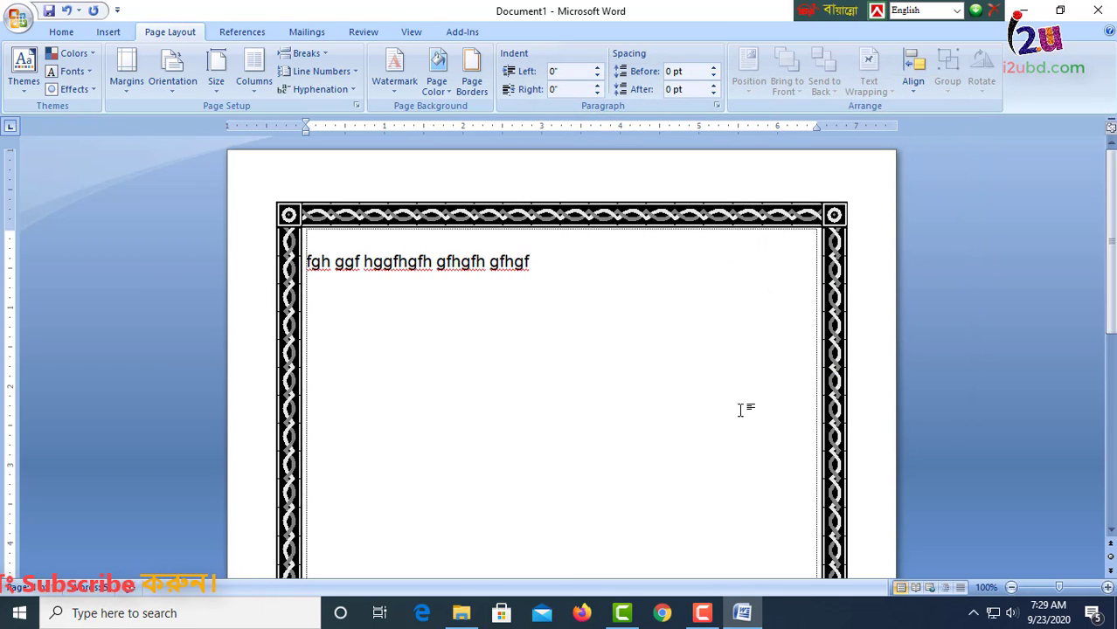
scroll(710, 429, down, 9)
scroll(710, 429, up, 1)
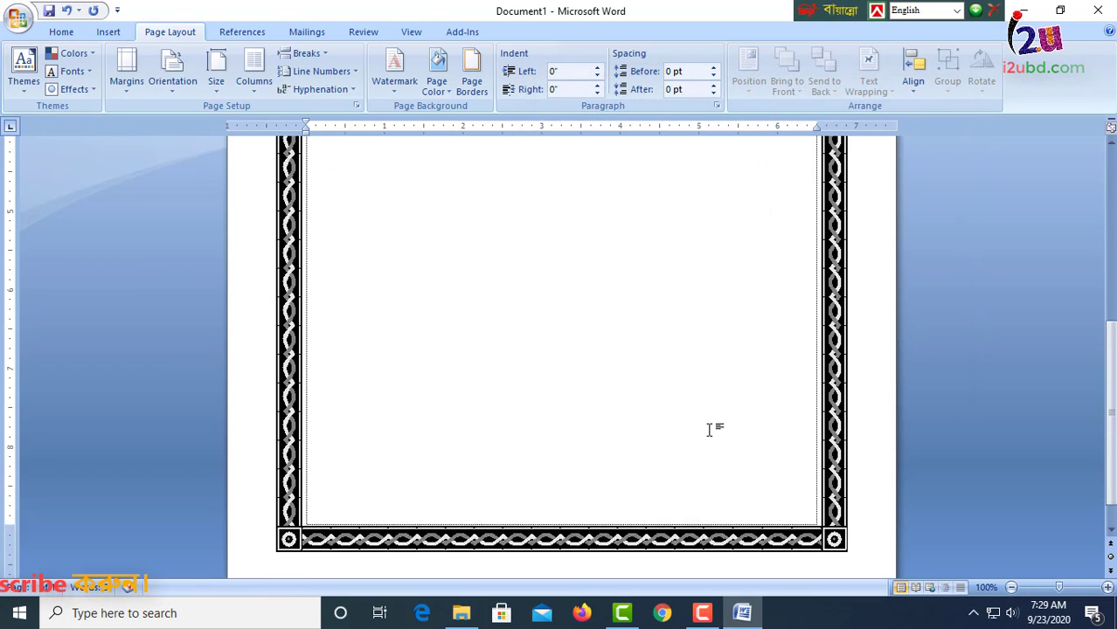
scroll(710, 429, up, 8)
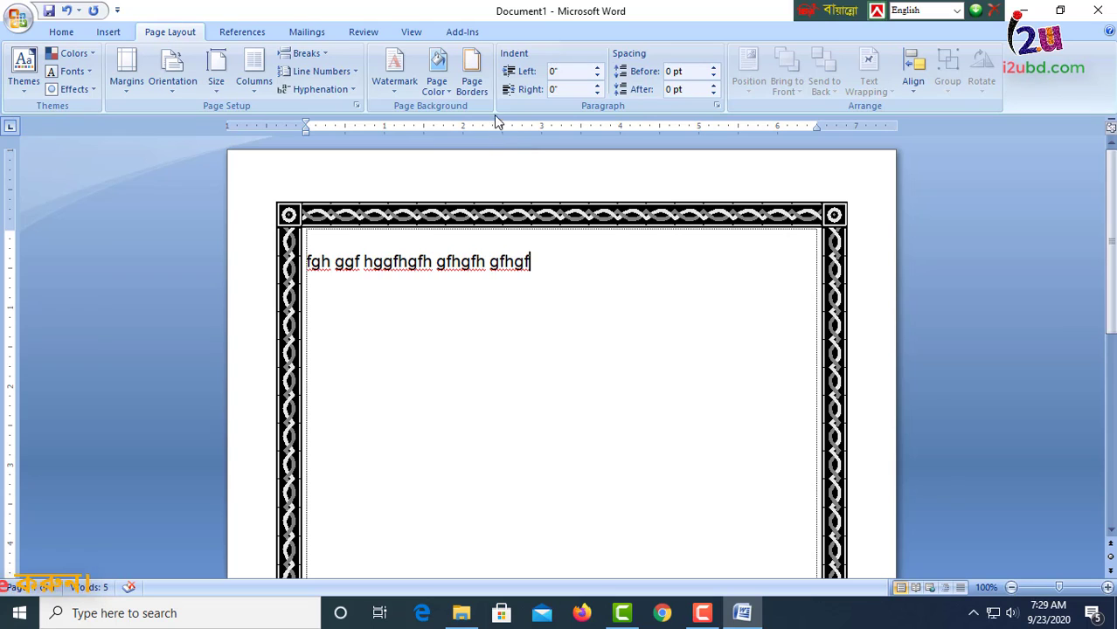
Reduce the width of the black braided page border to 17 pt, apply it, and check the border around the whole page
click(472, 83)
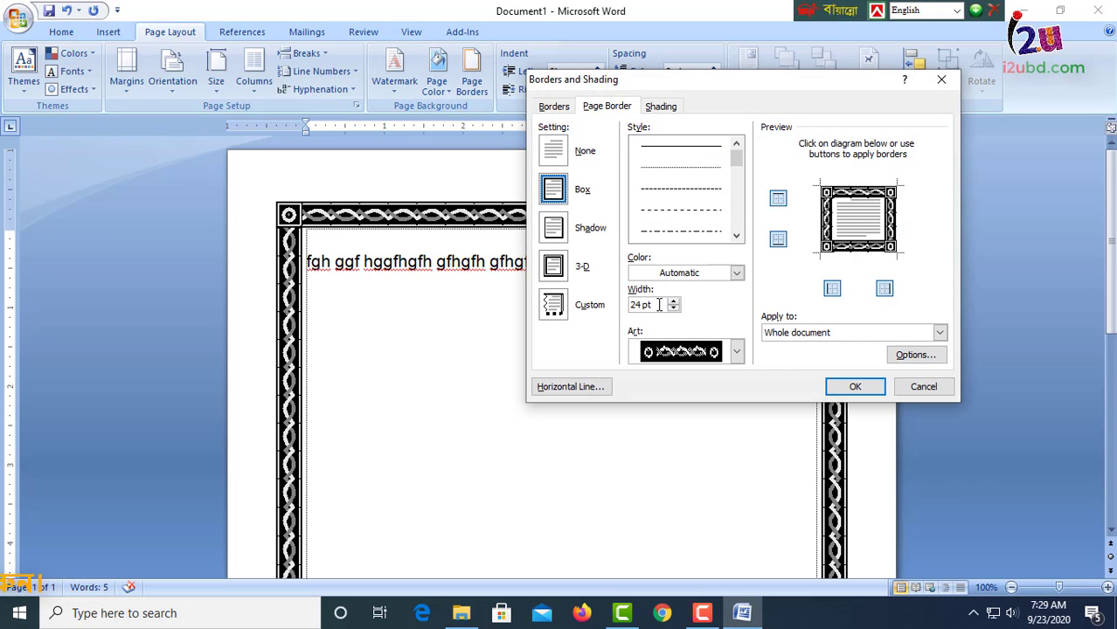
click(673, 309)
click(673, 308)
click(673, 308)
click(673, 309)
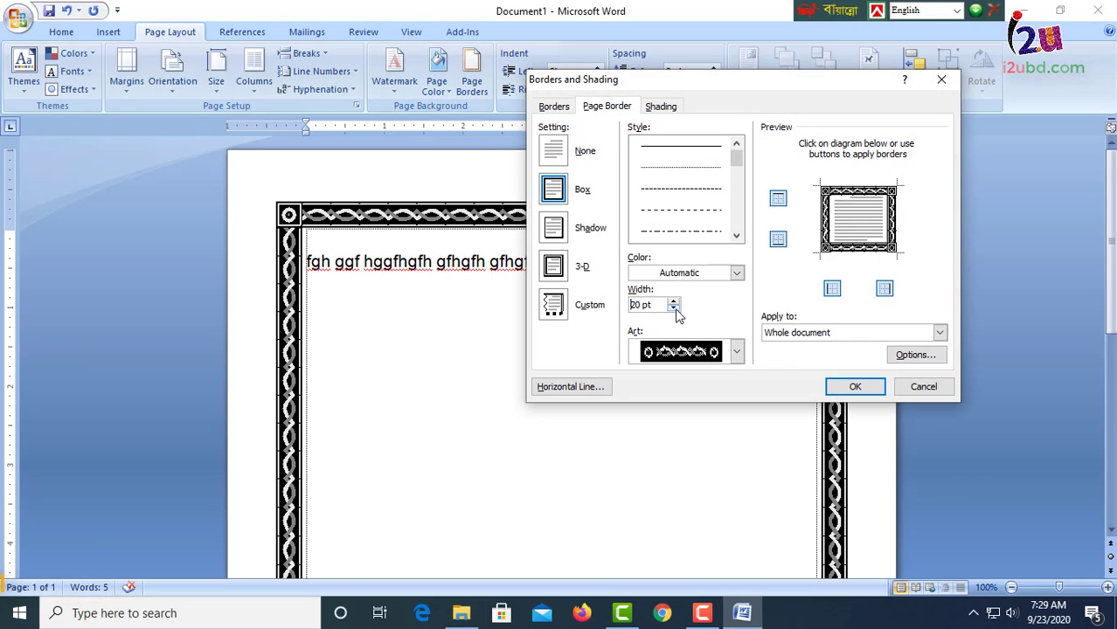
click(672, 308)
click(673, 308)
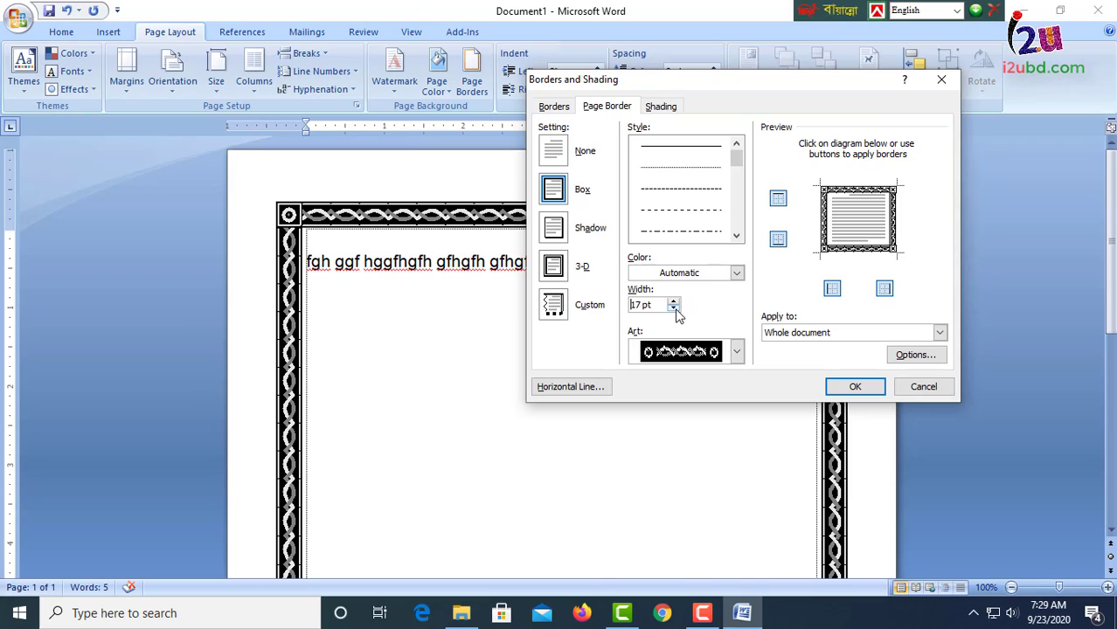
click(854, 387)
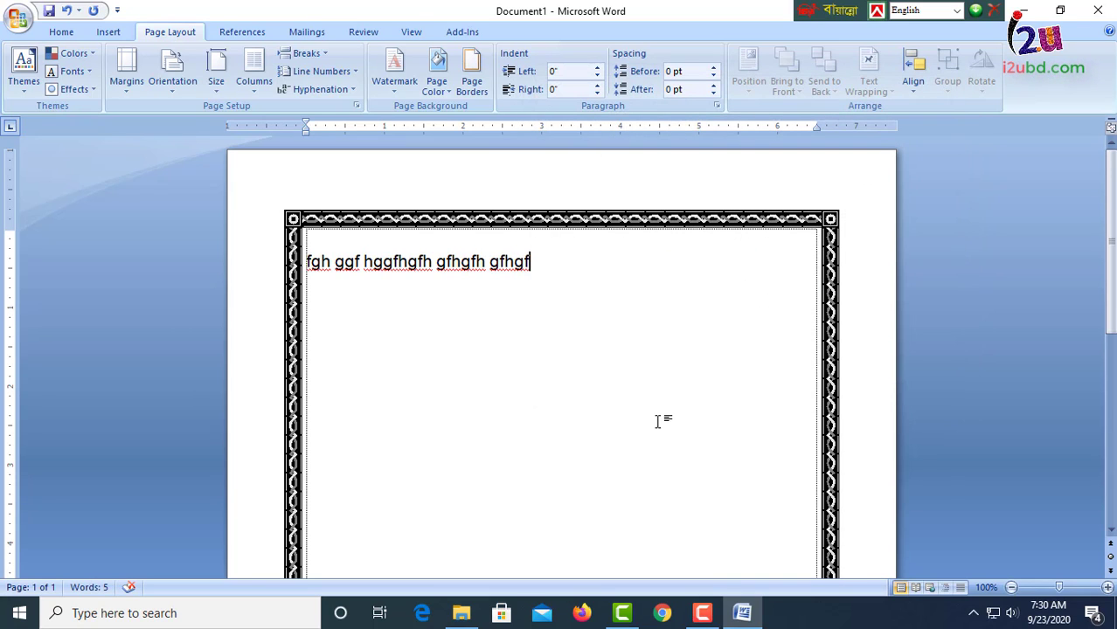
scroll(657, 421, down, 10)
scroll(645, 409, up, 10)
scroll(639, 331, down, 1)
scroll(628, 331, up, 1)
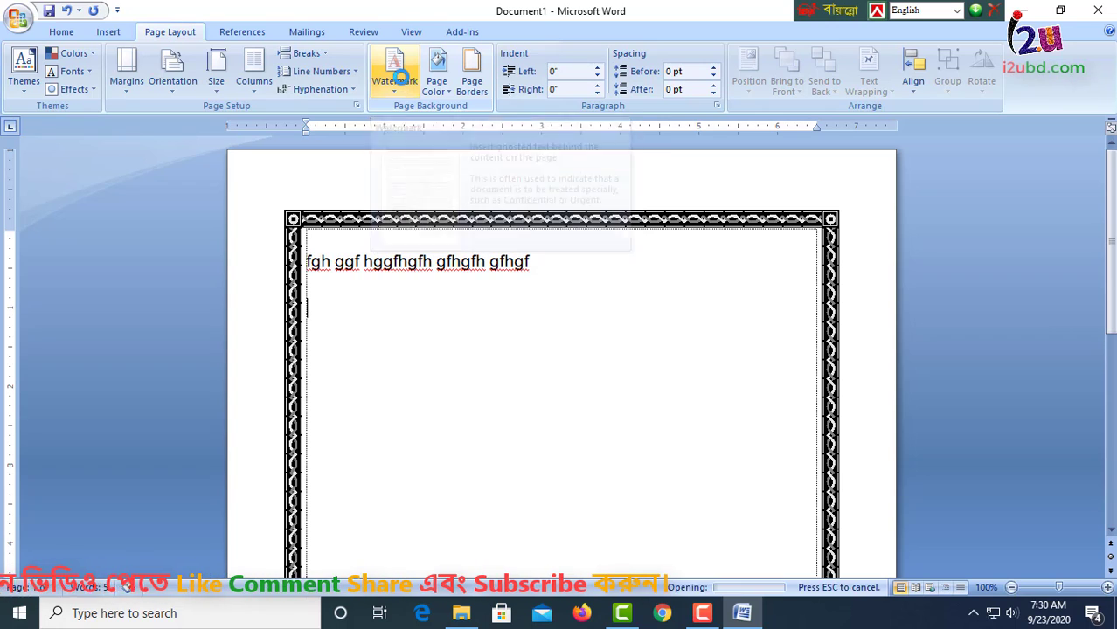
Add a custom text watermark reading "i2u Computer Education" to the page, keeping the default font, size, color and diagonal layout
click(394, 72)
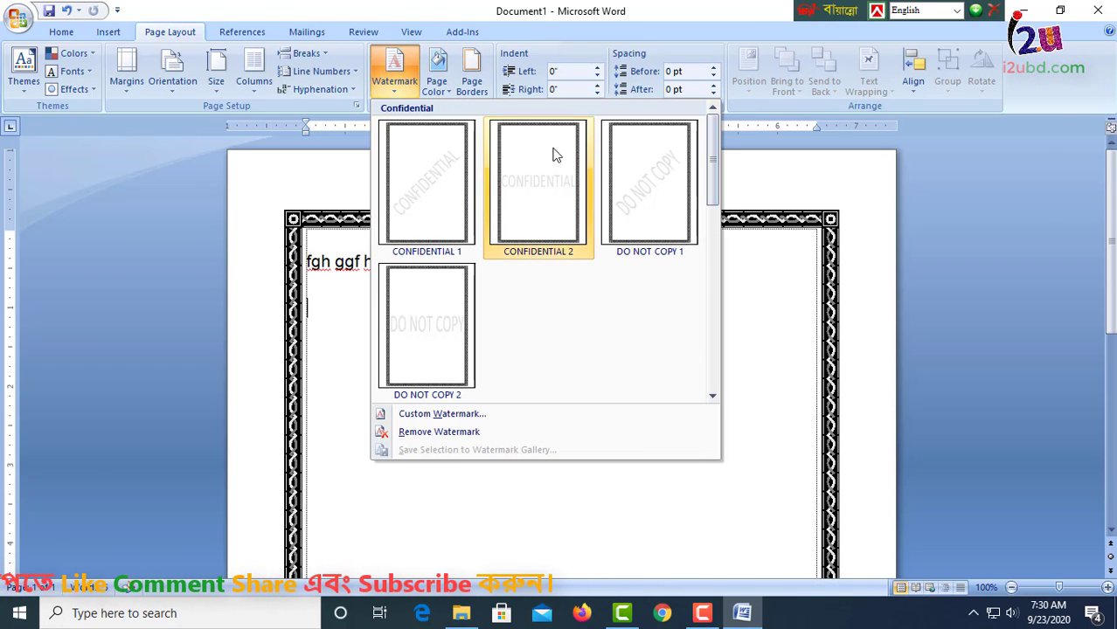
click(463, 416)
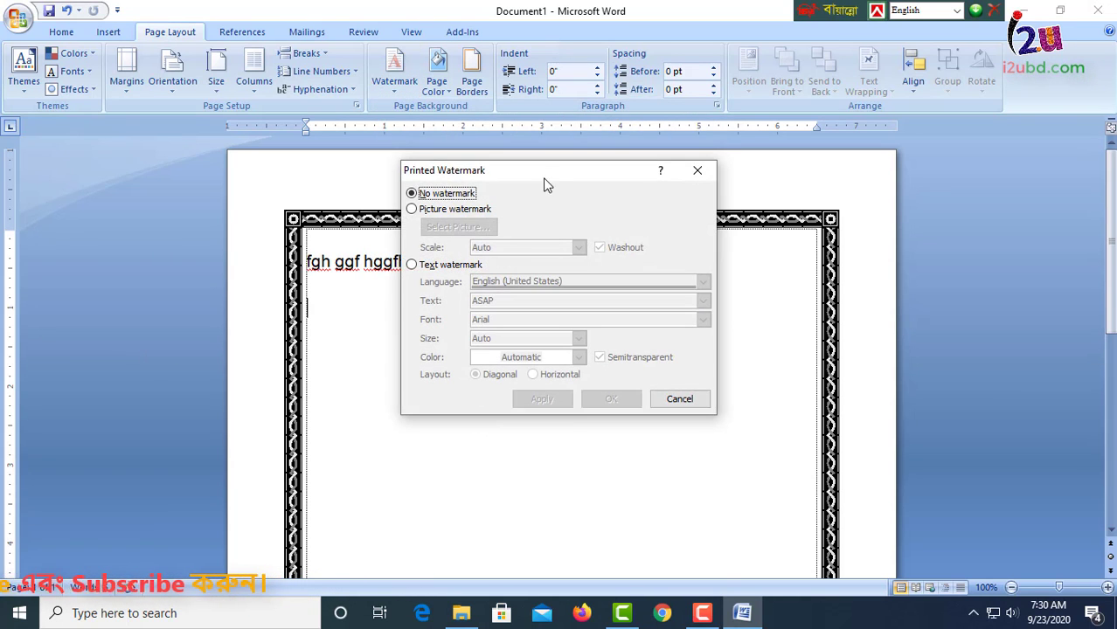
drag(584, 177, 727, 193)
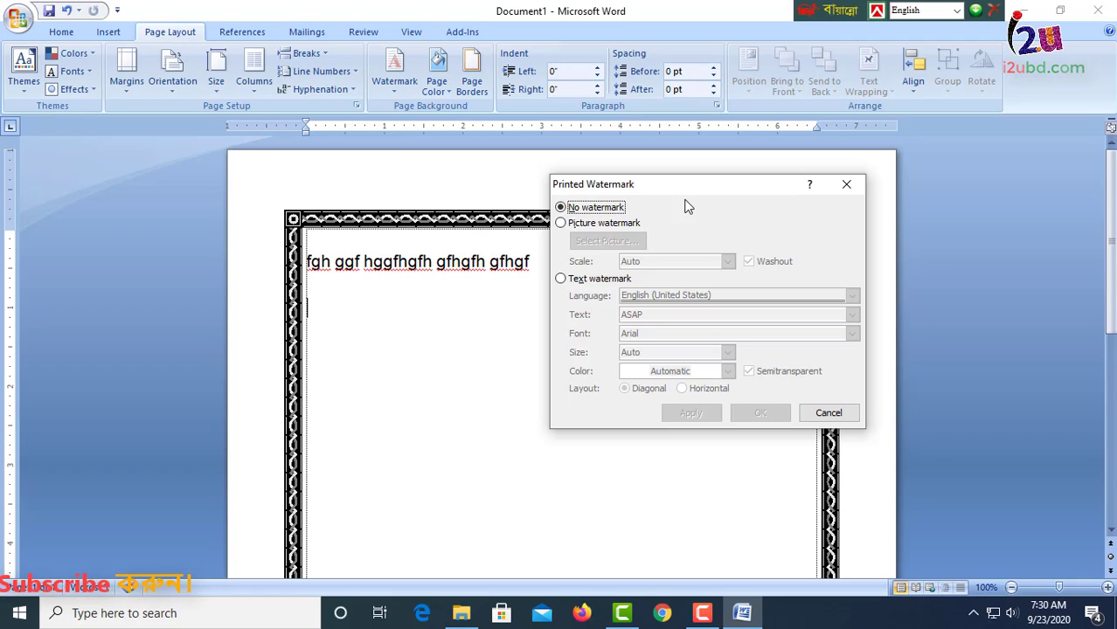
click(589, 212)
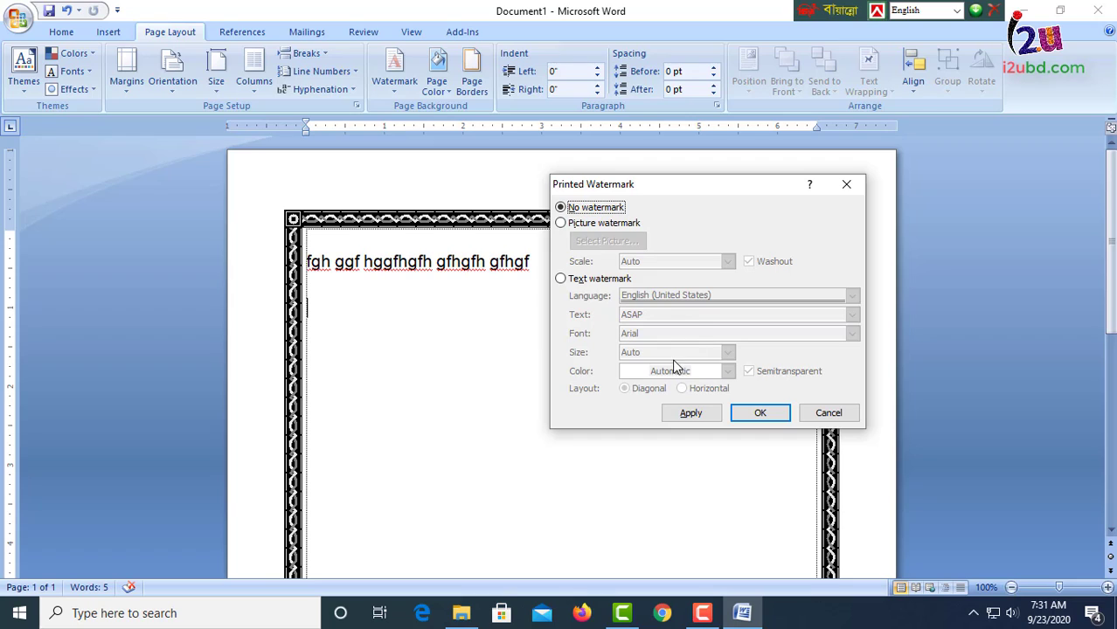
click(564, 280)
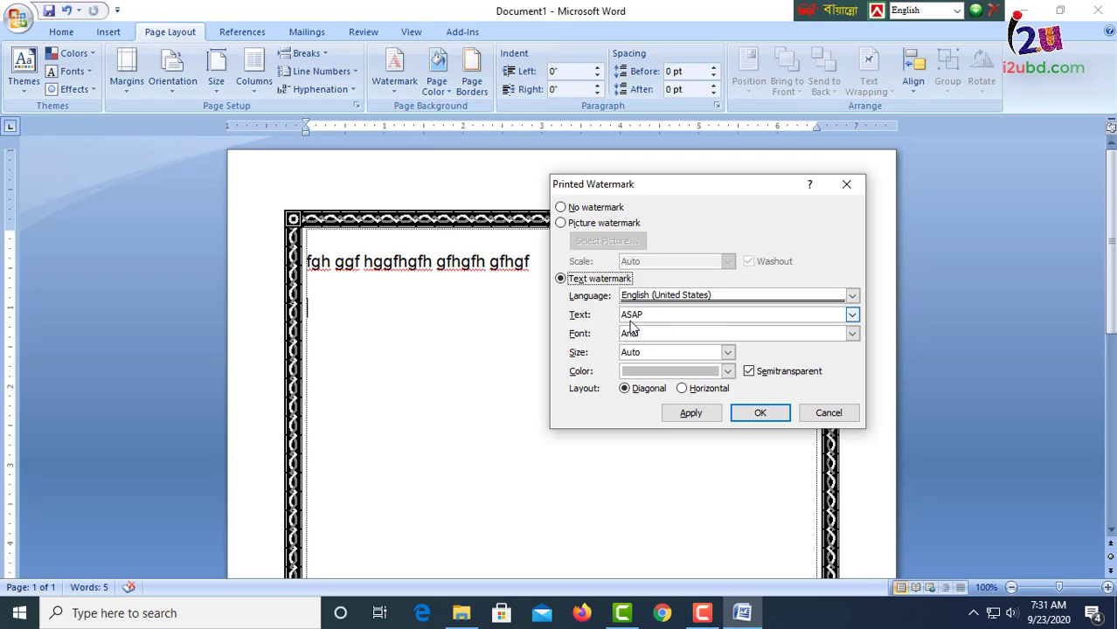
drag(663, 317, 616, 315)
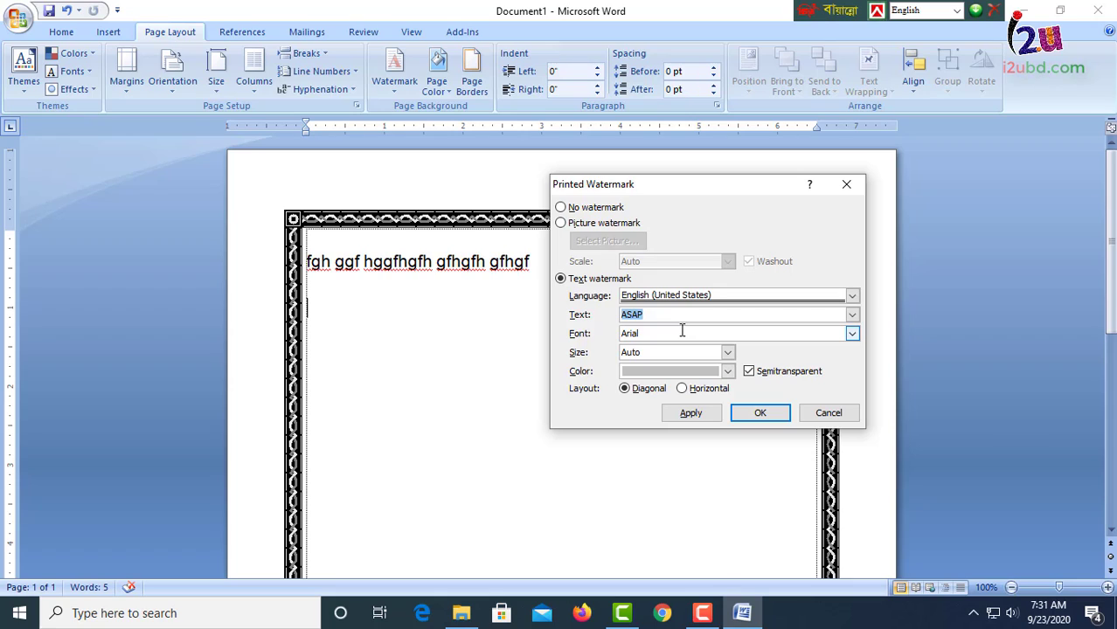
key(BackSpace)
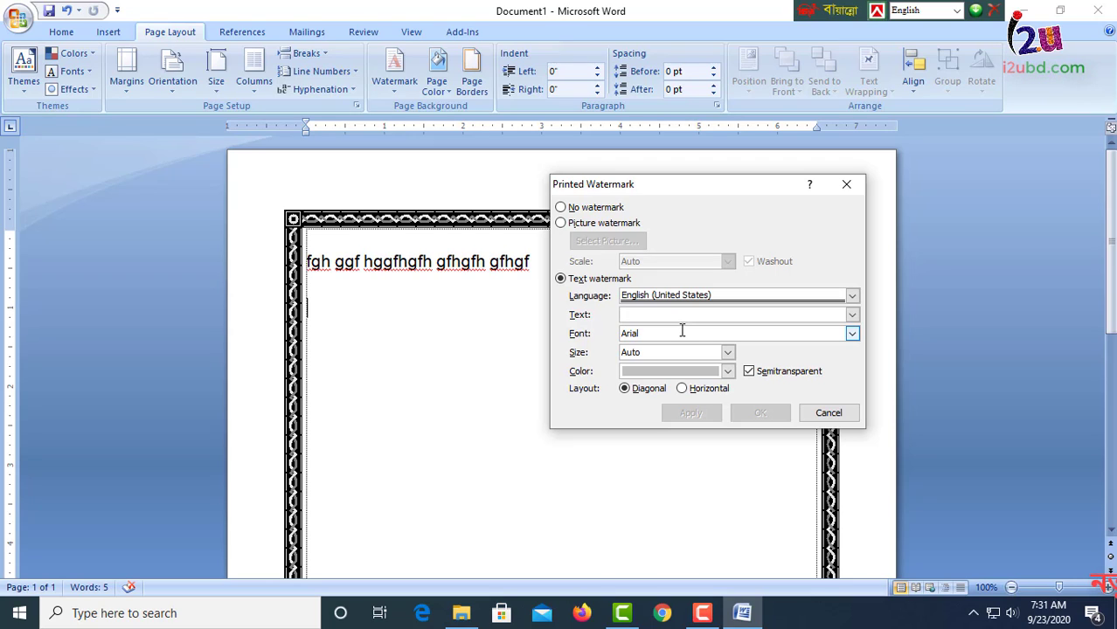
text(i2u Computer Education)
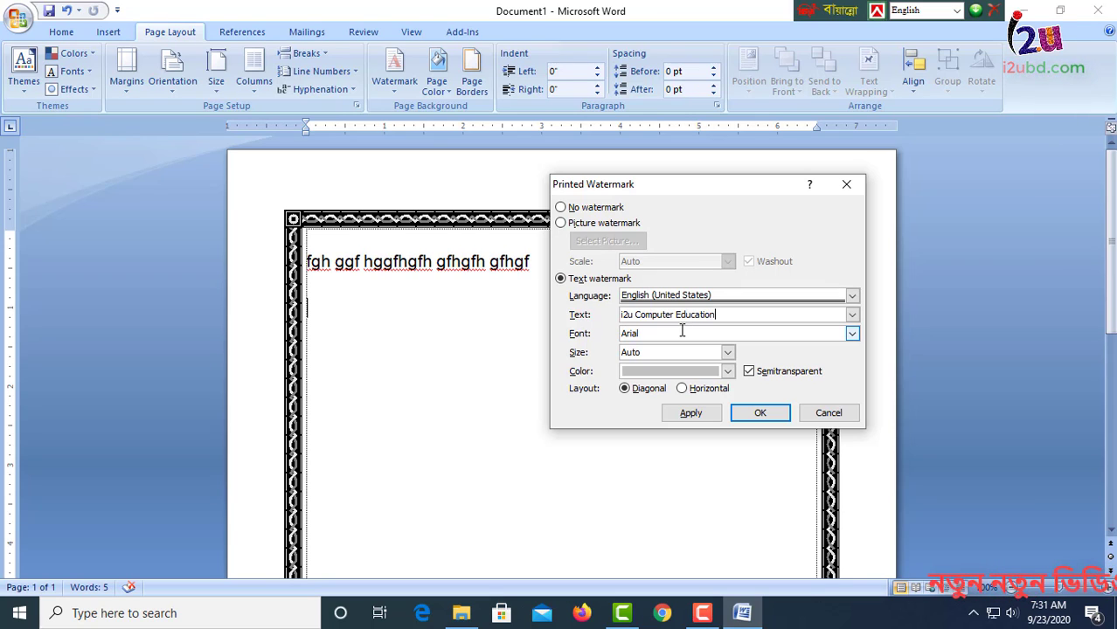
click(758, 413)
Examine the diagonal text watermark over the full length of the page
scroll(578, 417, down, 5)
scroll(564, 417, down, 3)
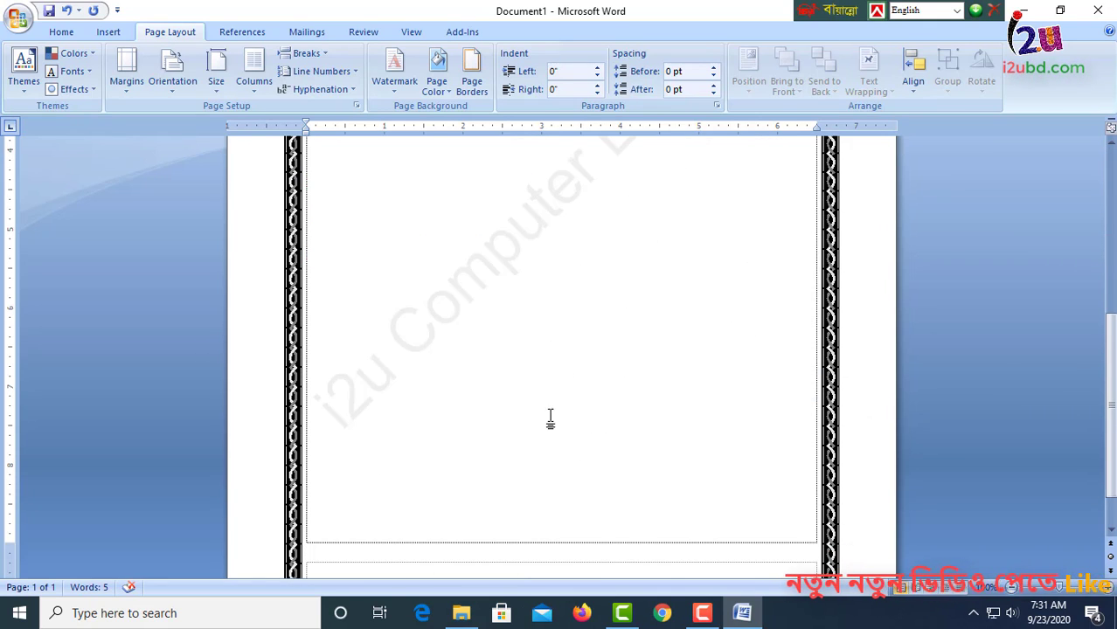
scroll(542, 422, up, 2)
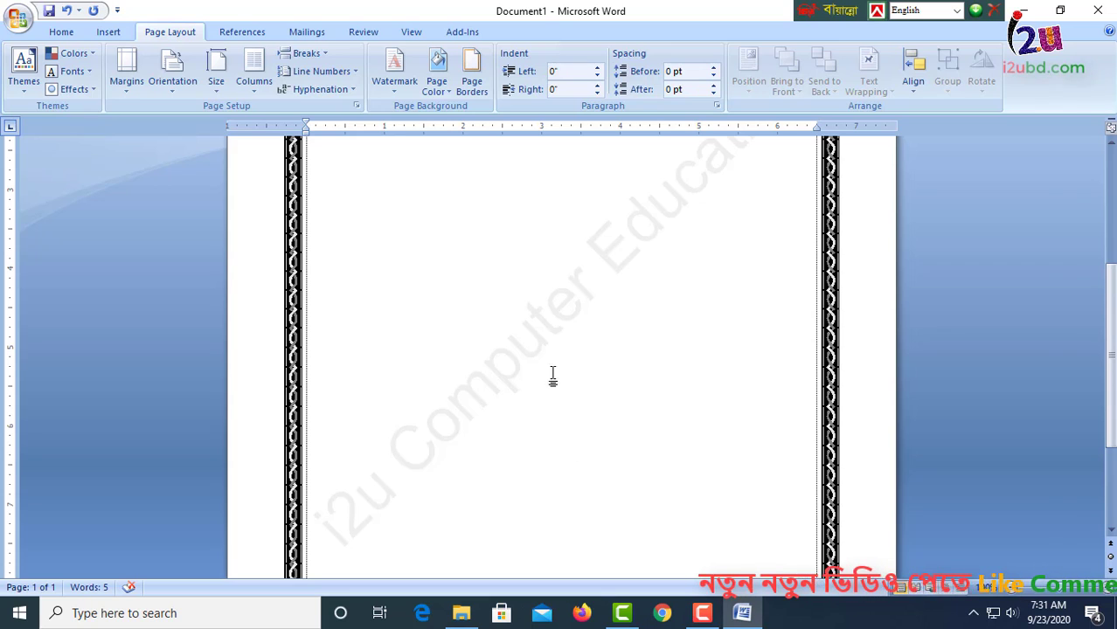
scroll(551, 380, down, 3)
scroll(550, 395, up, 3)
scroll(552, 398, up, 6)
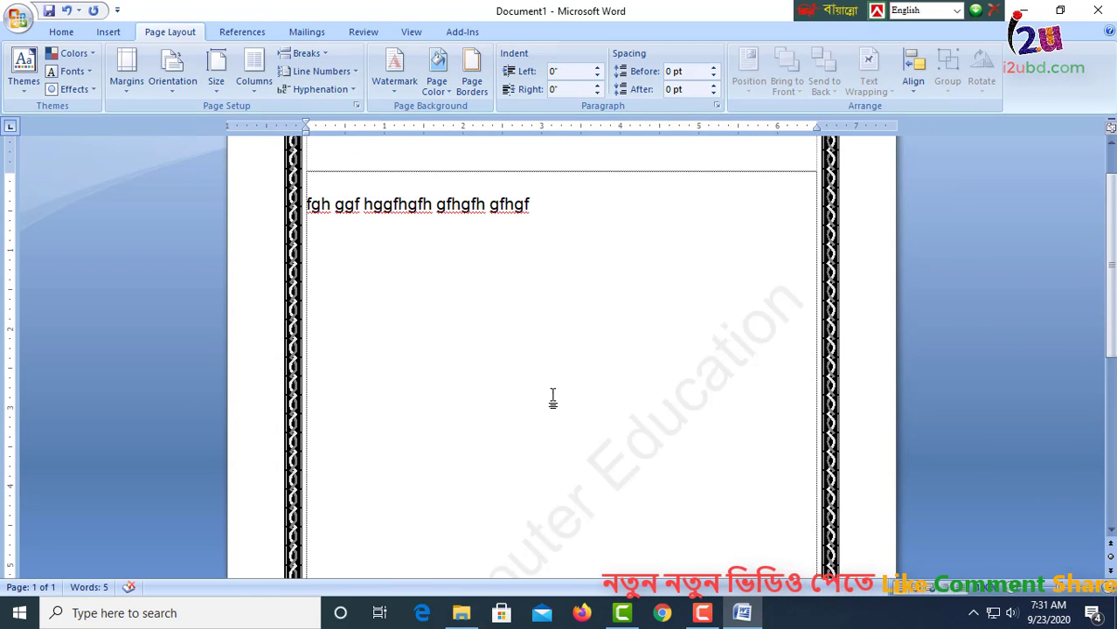
scroll(553, 400, down, 7)
scroll(555, 402, down, 2)
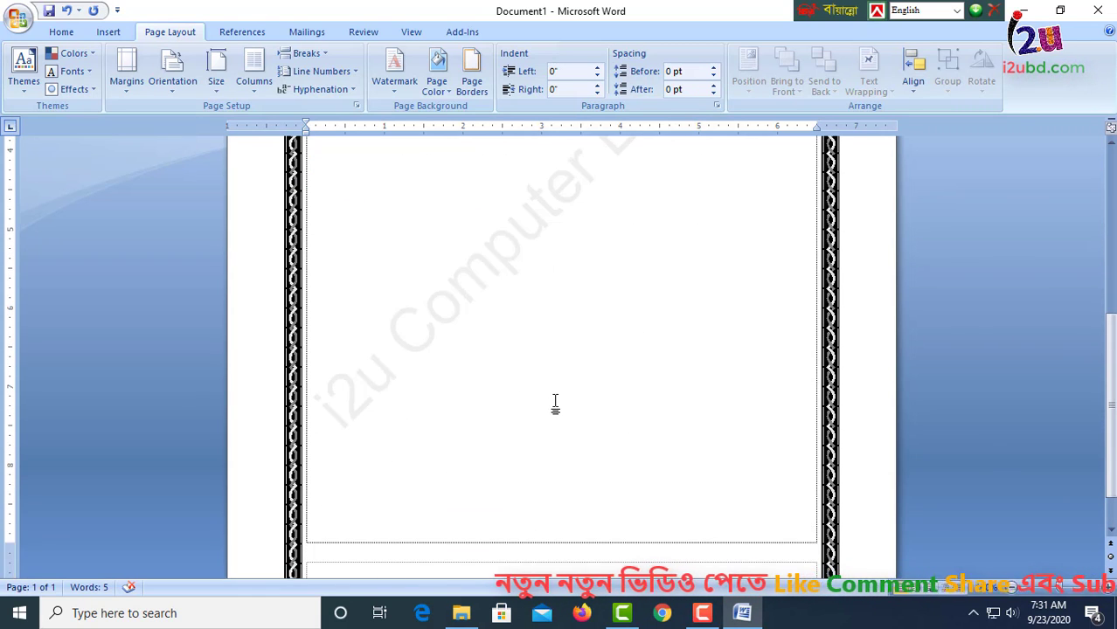
scroll(555, 402, up, 6)
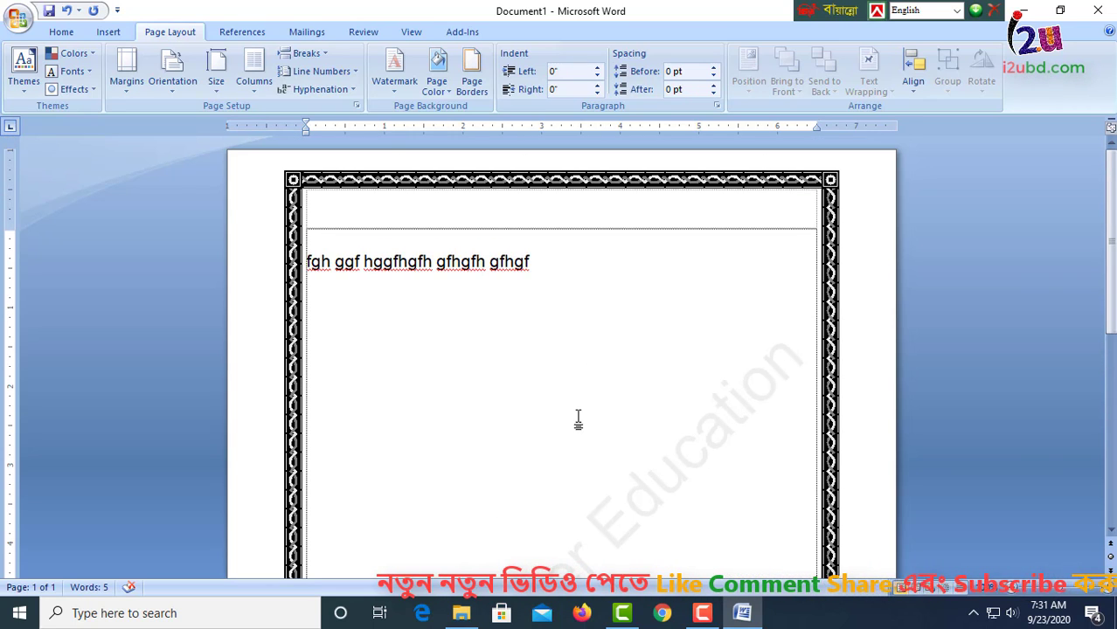
scroll(563, 429, down, 2)
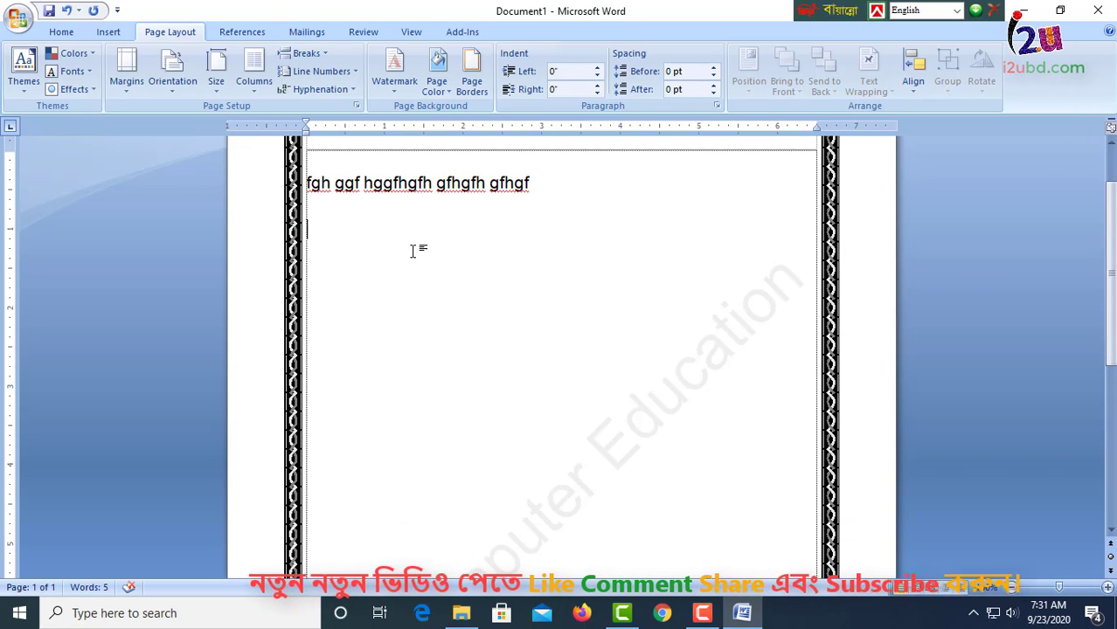
Change the text watermark to red Arial Black with a horizontal layout
click(392, 75)
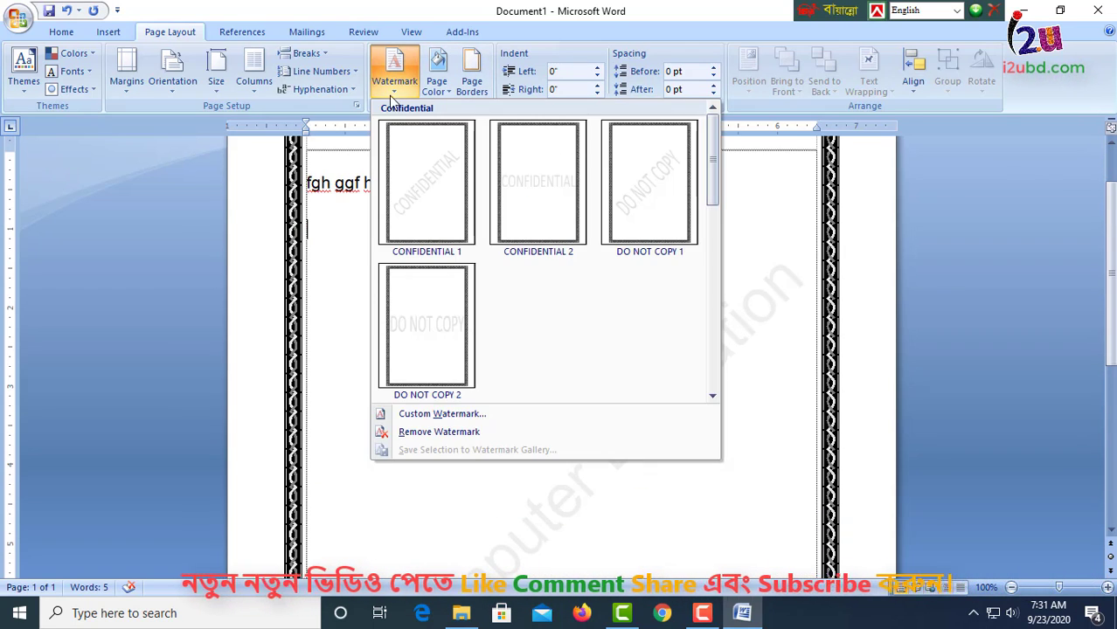
click(459, 416)
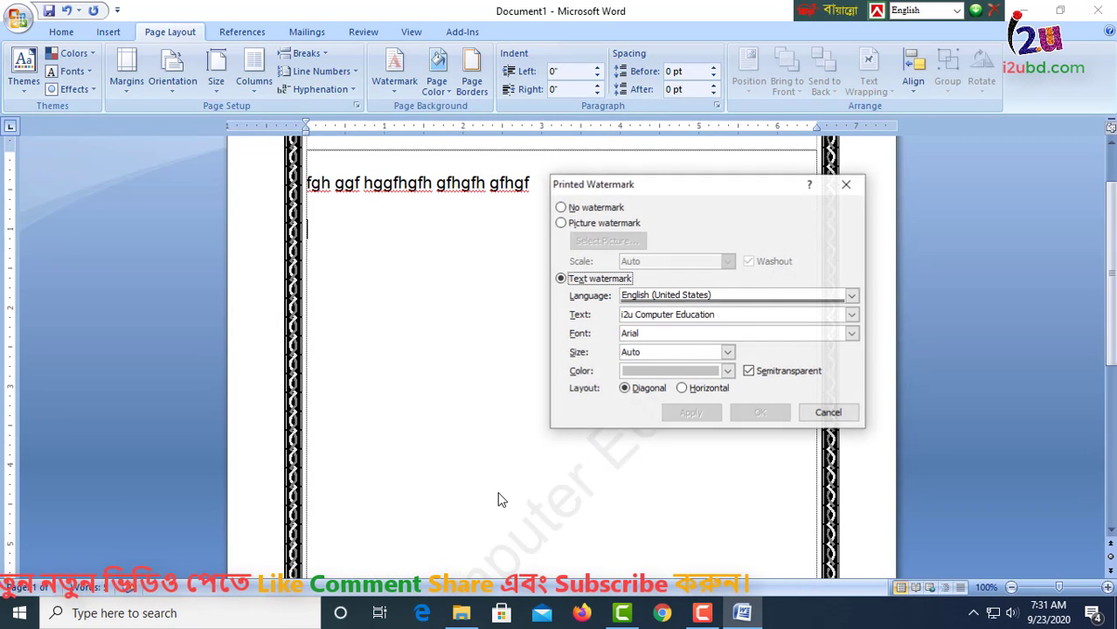
click(685, 374)
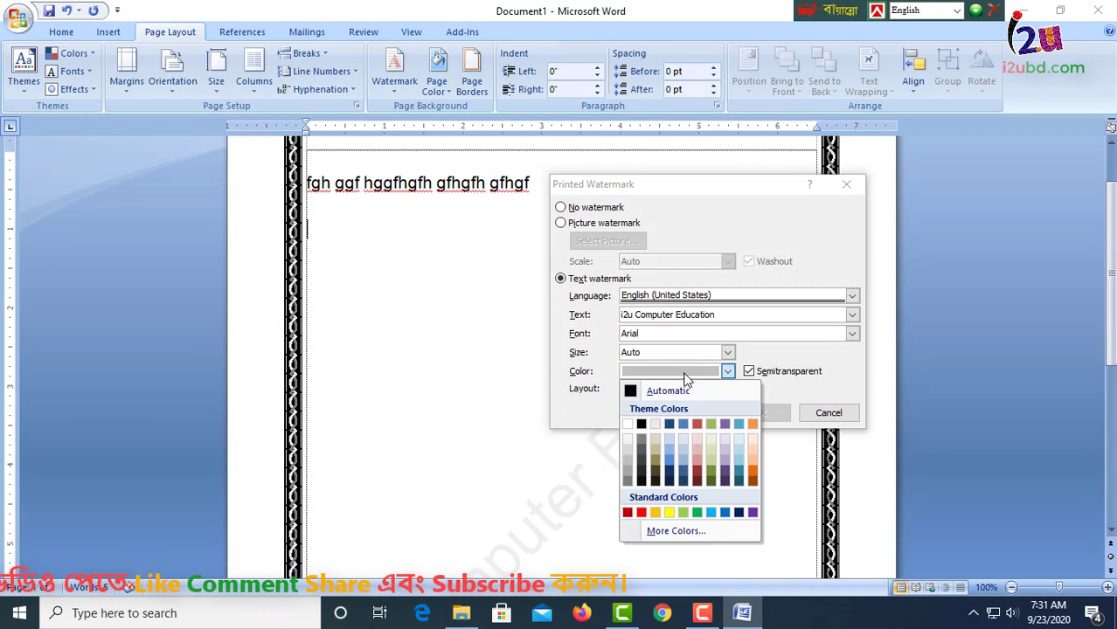
click(639, 513)
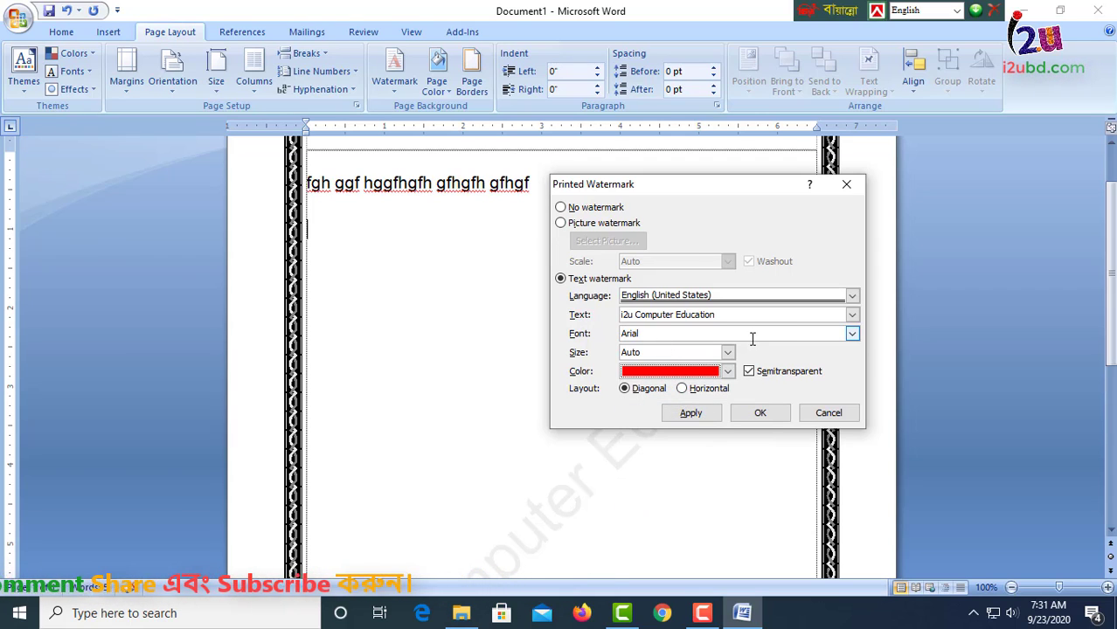
click(852, 333)
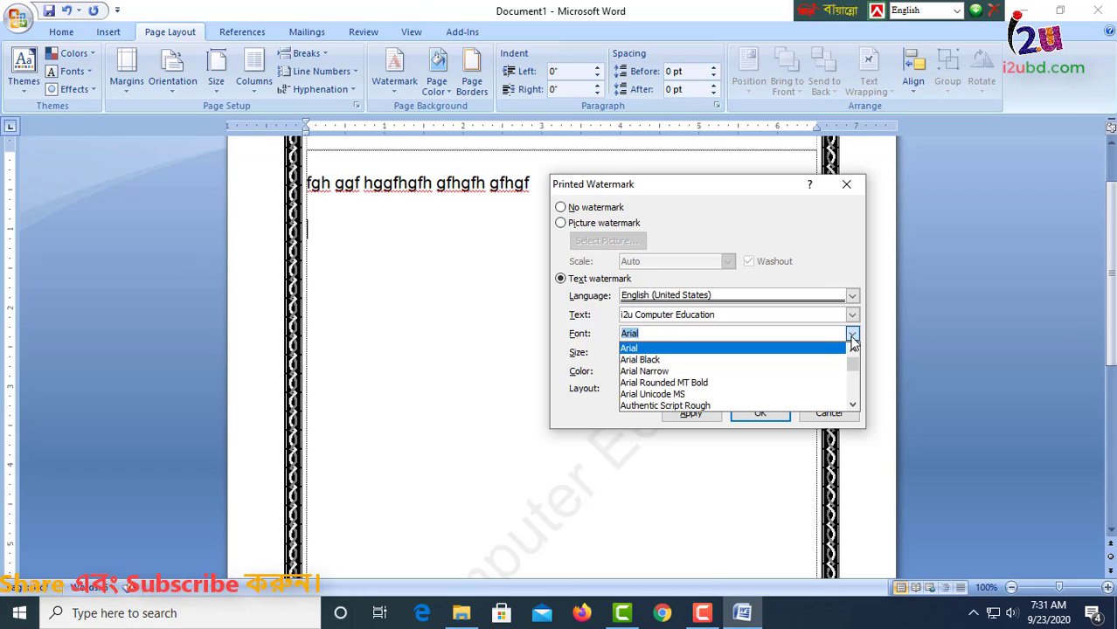
click(639, 361)
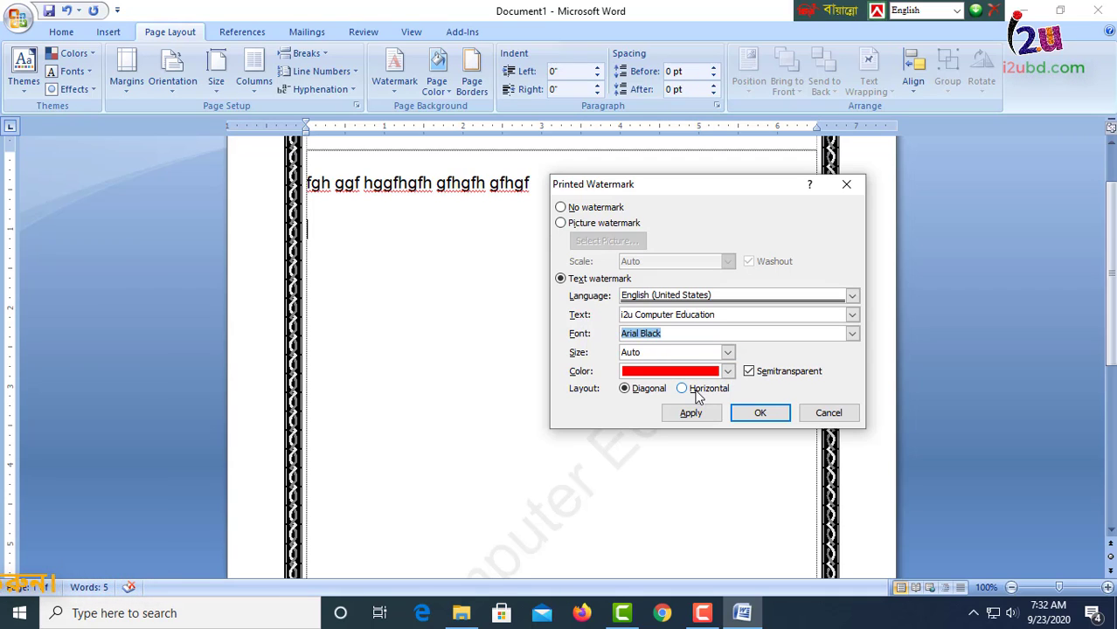
click(687, 392)
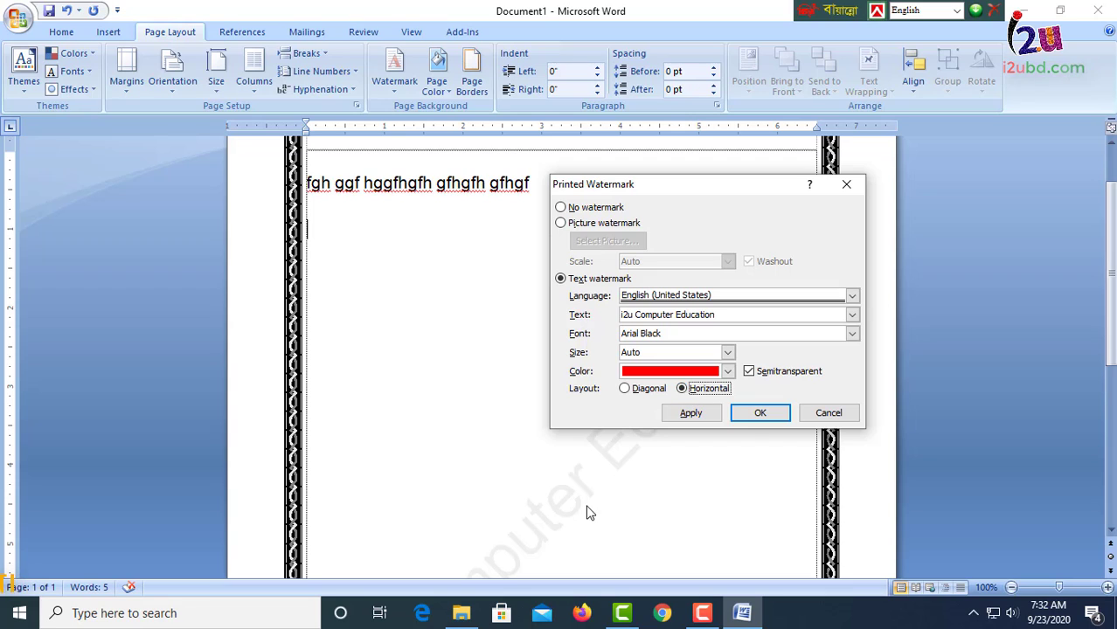
click(759, 414)
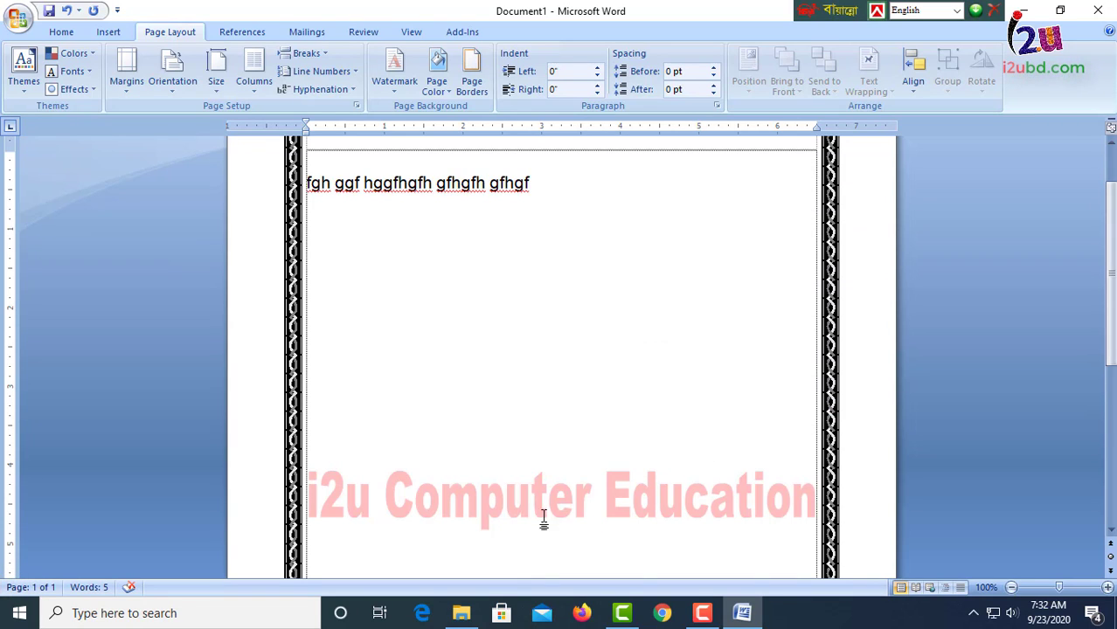
Switch the text watermark to a diagonal layout in light gray and apply it
click(400, 83)
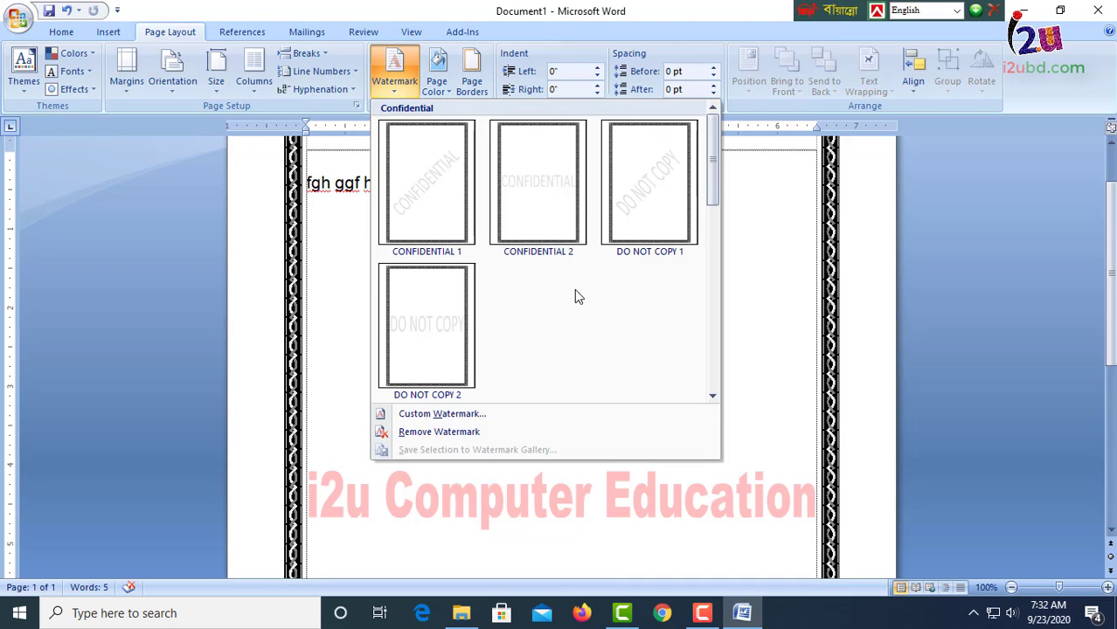
click(486, 415)
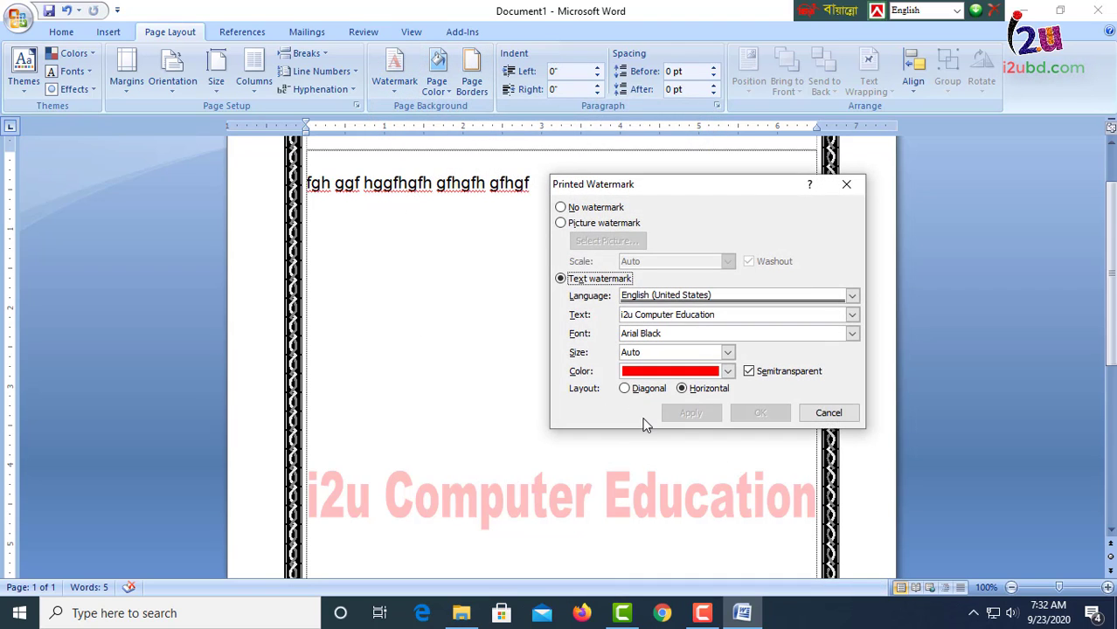
click(646, 389)
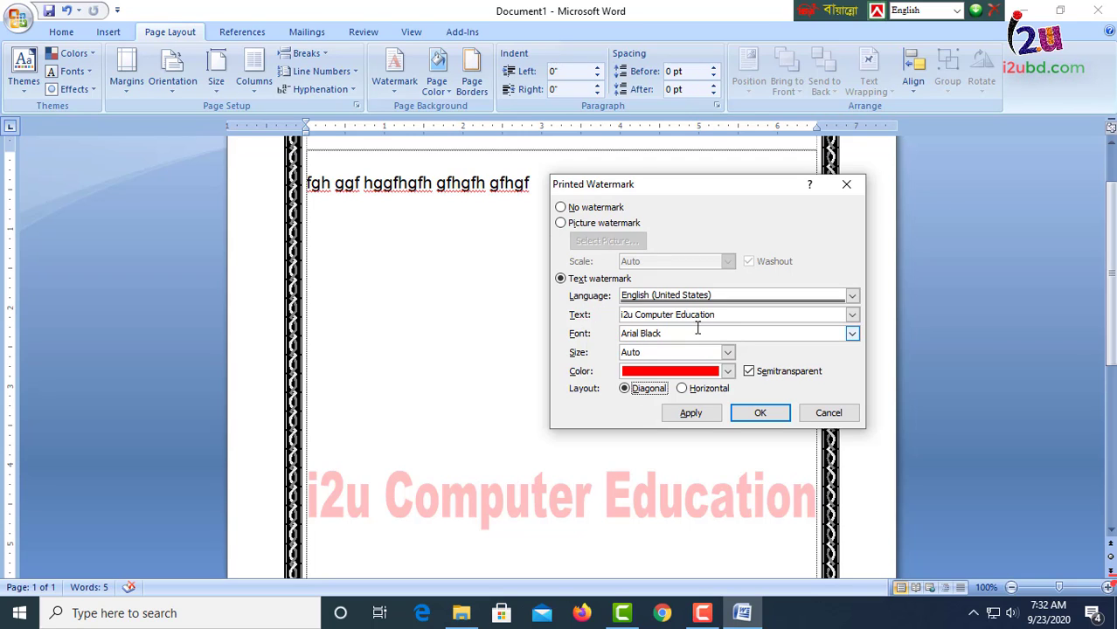
click(727, 372)
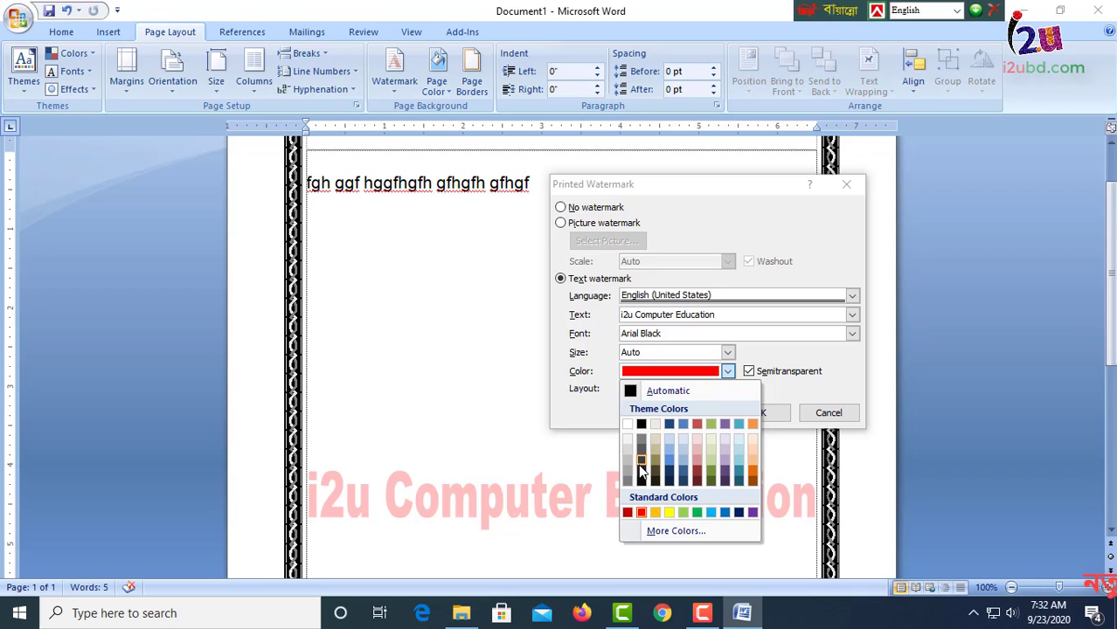
click(628, 452)
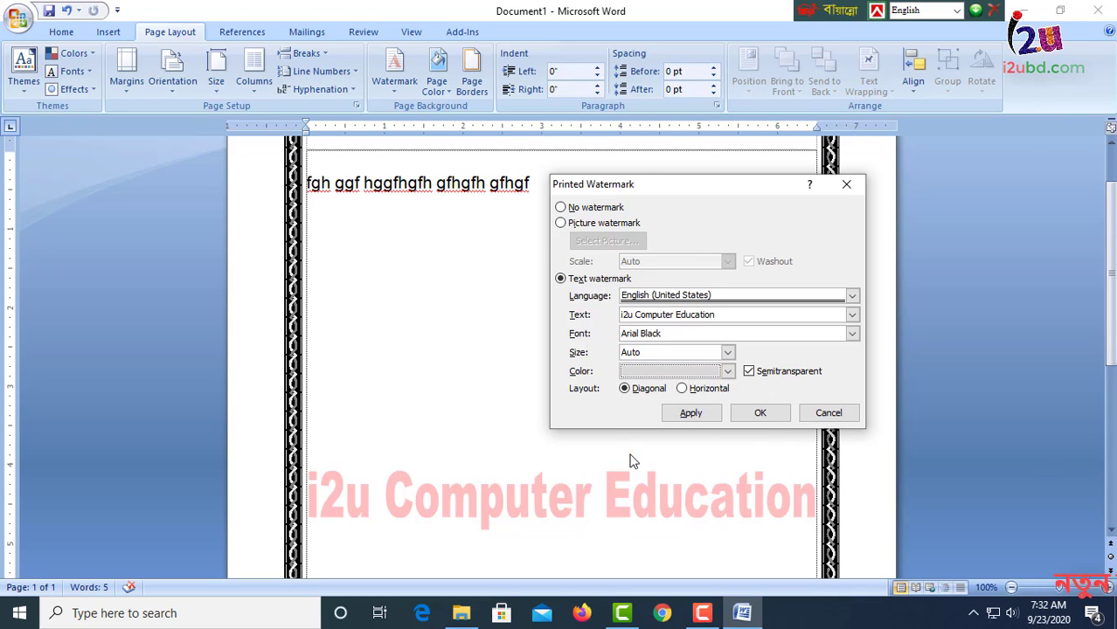
click(691, 412)
click(780, 413)
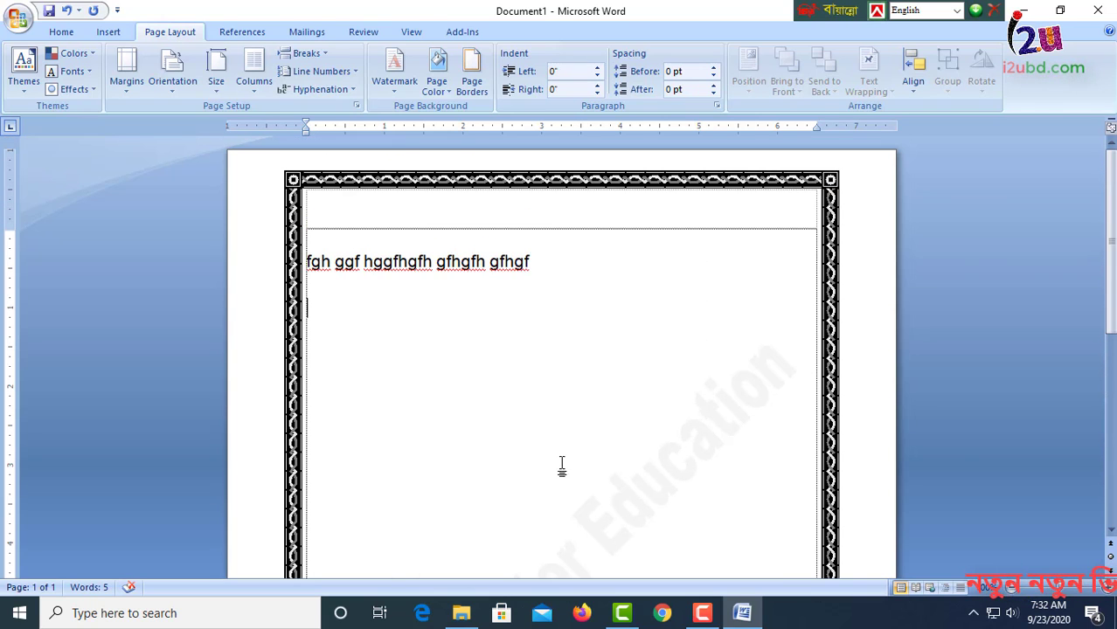
Recolor the diagonal watermark red and check the page in print preview
click(390, 79)
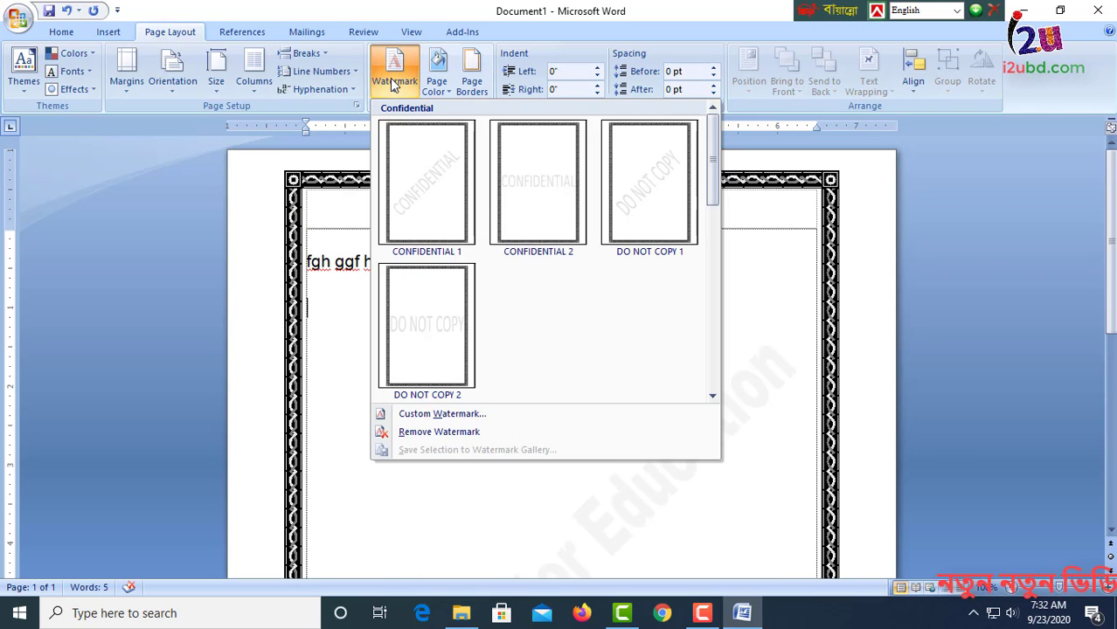
click(504, 415)
click(728, 372)
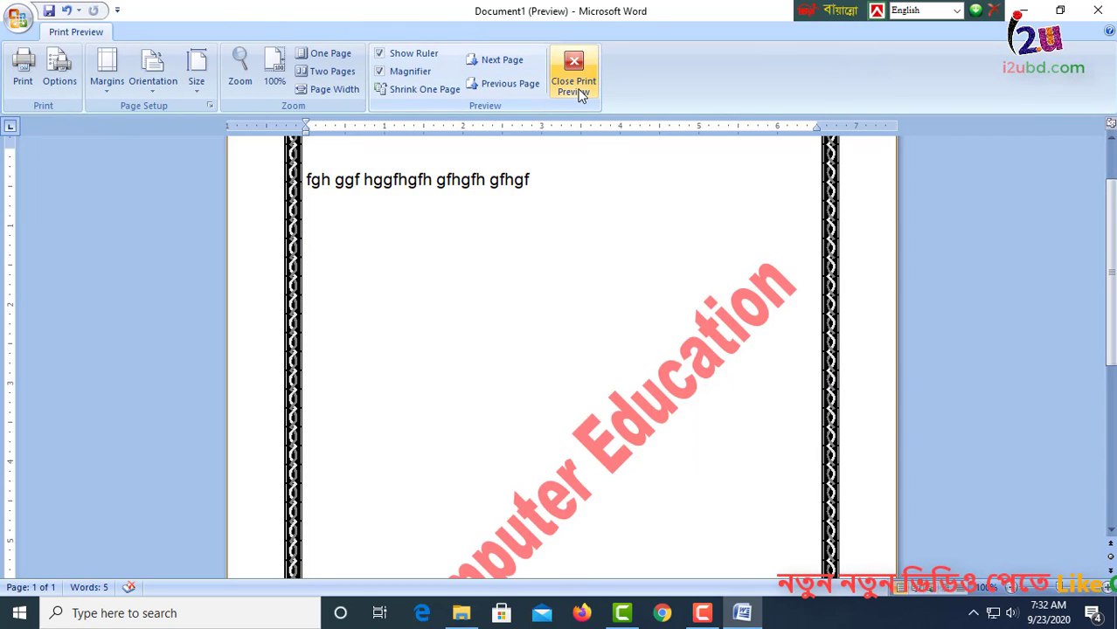
click(573, 80)
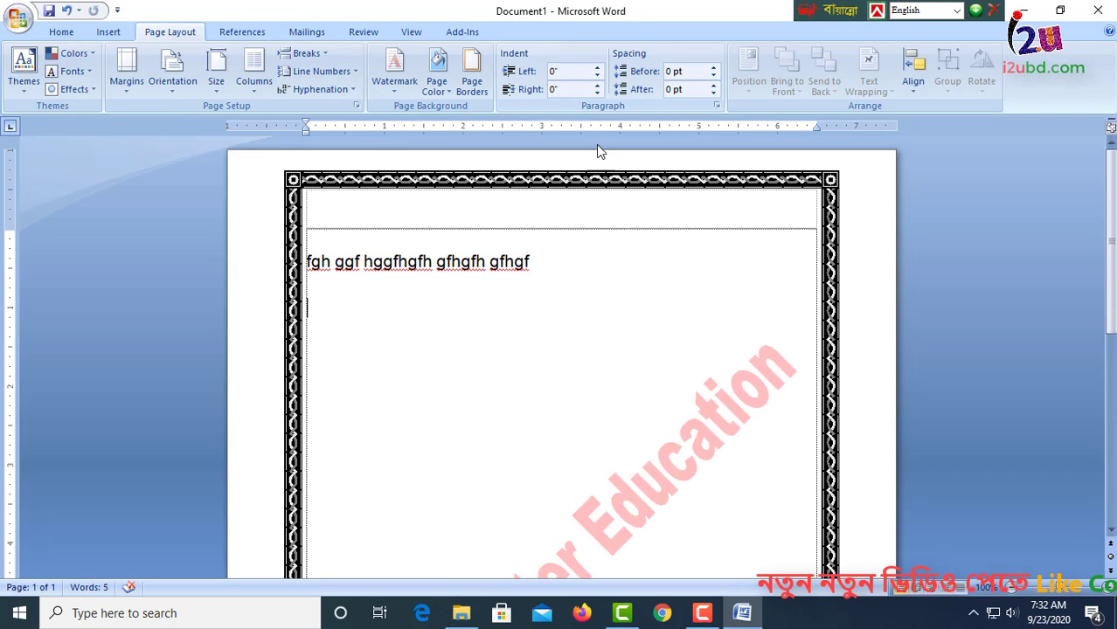
Recolor the diagonal text watermark with a darker red theme color and apply it
click(397, 77)
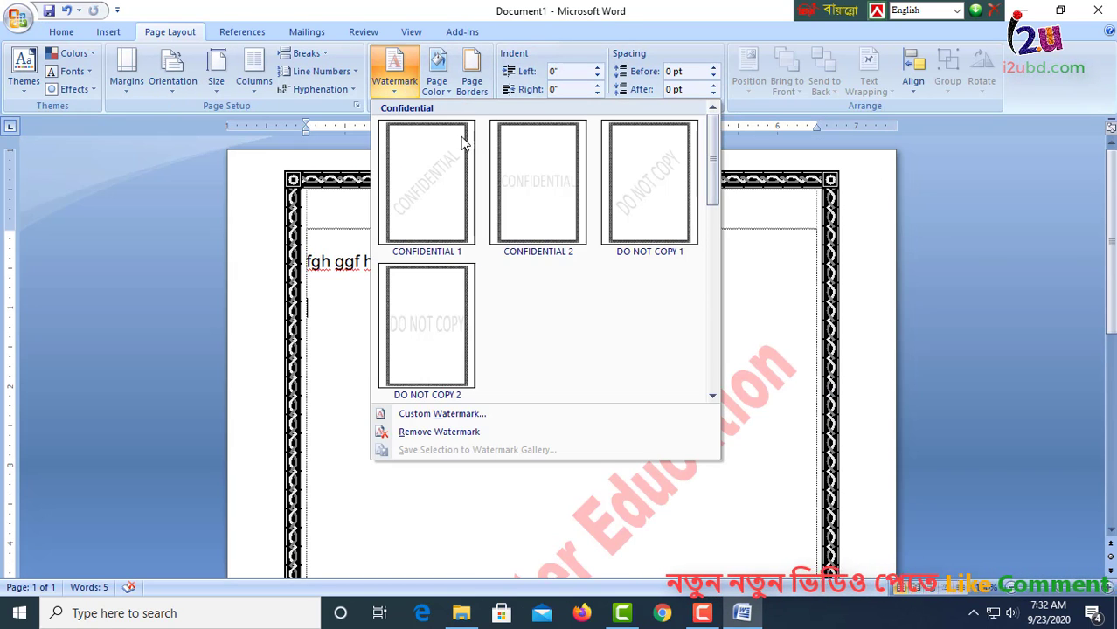
click(498, 415)
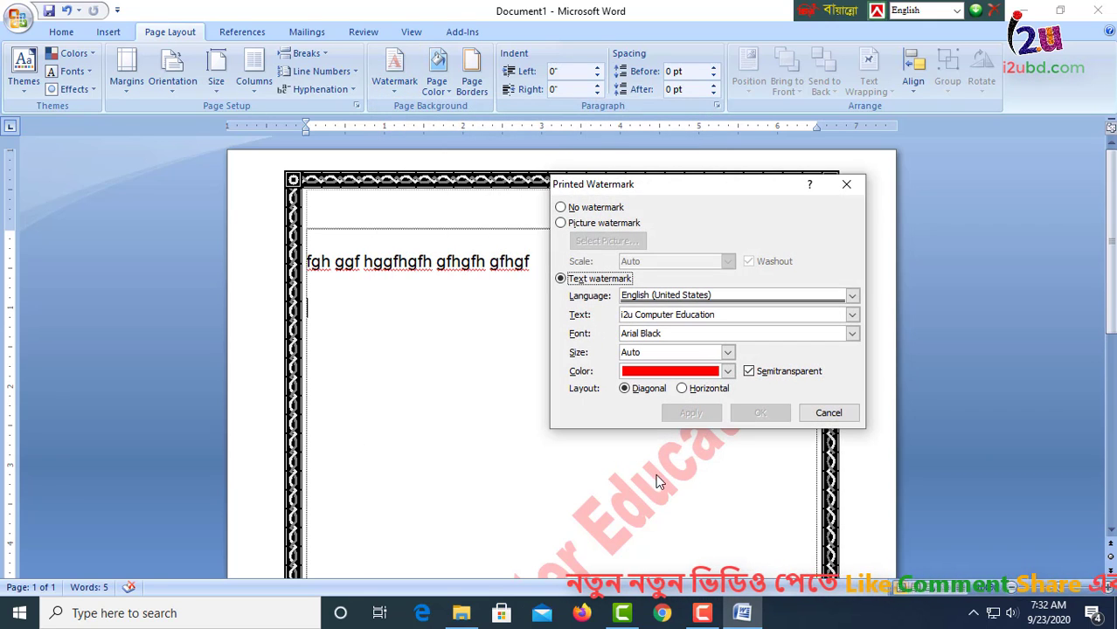
click(727, 372)
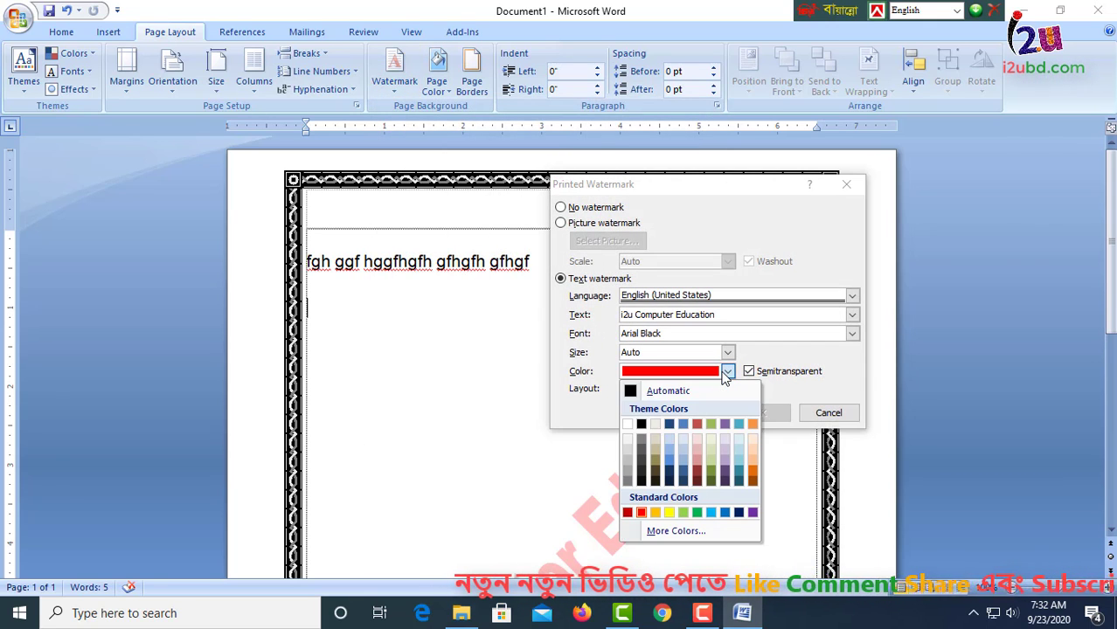
click(698, 467)
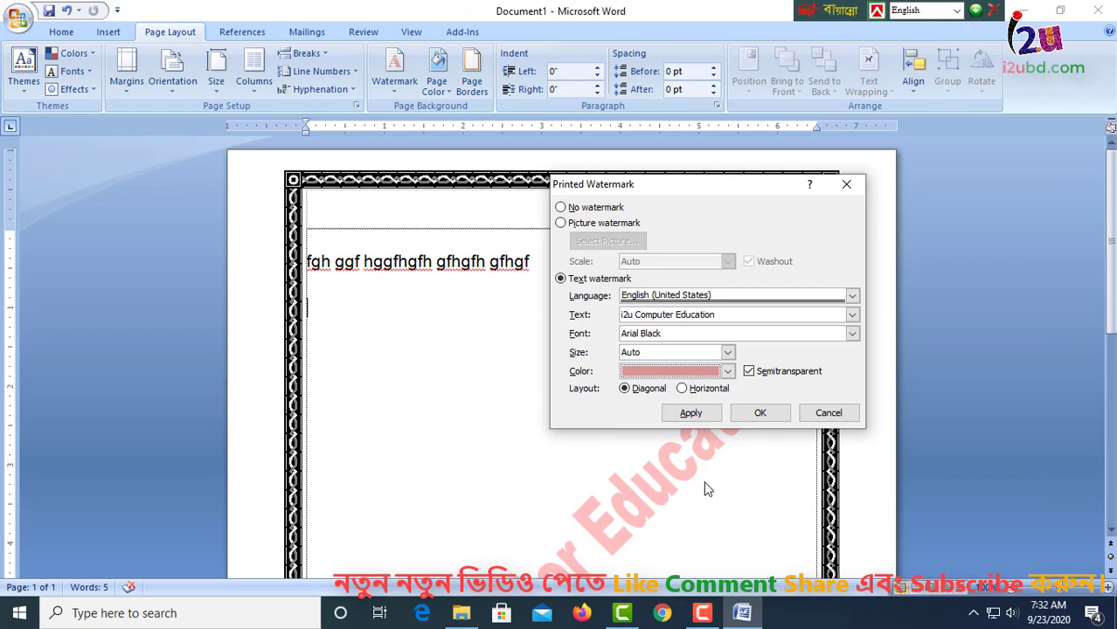
click(760, 414)
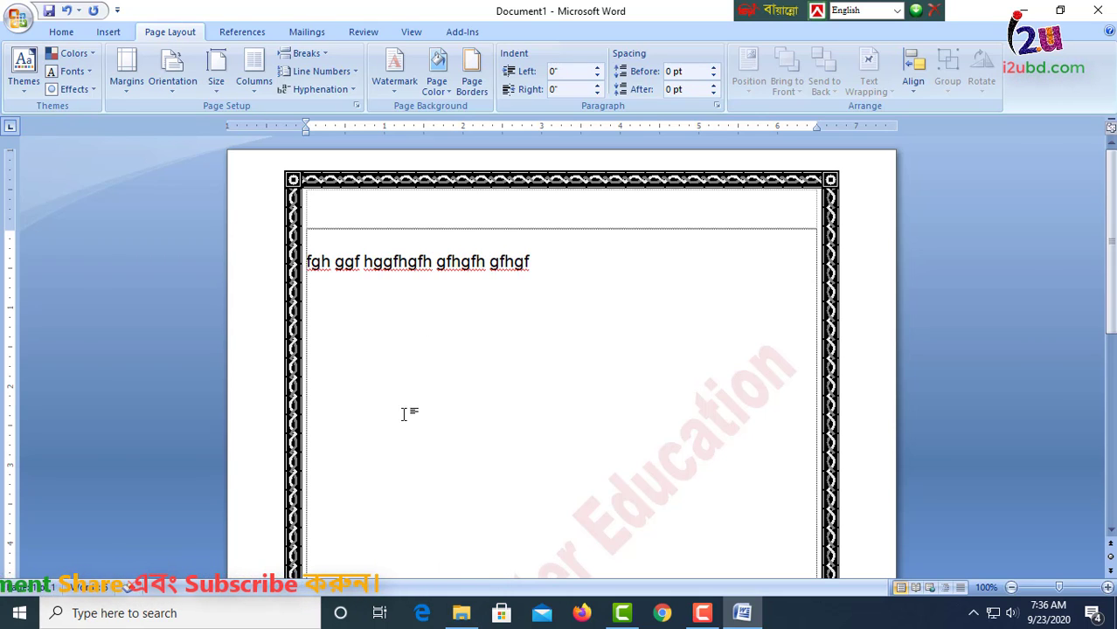
click(403, 70)
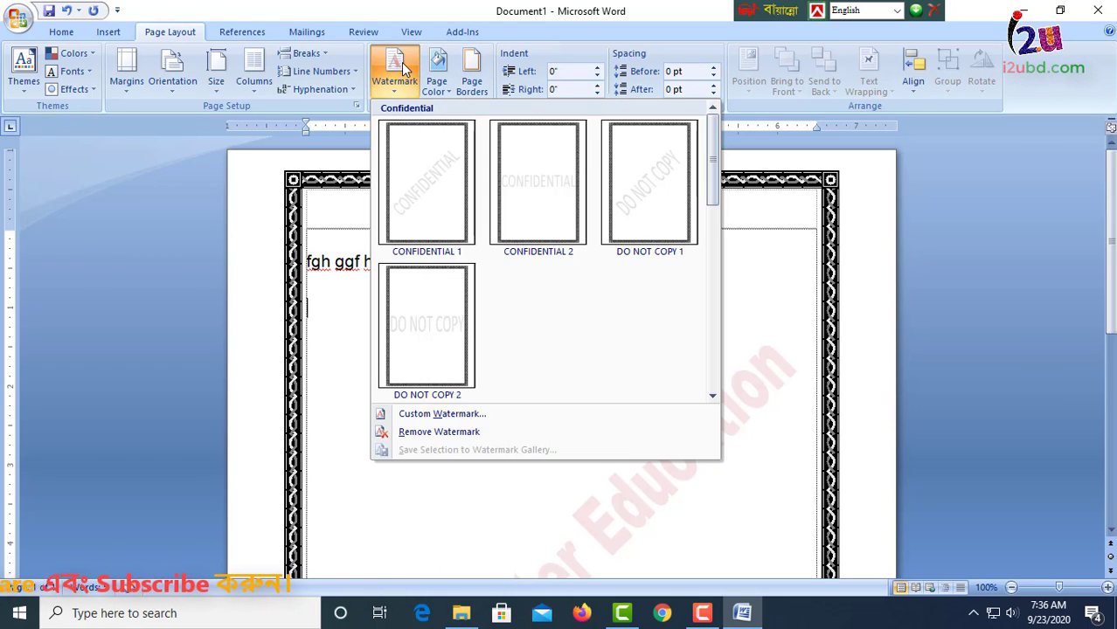
click(466, 414)
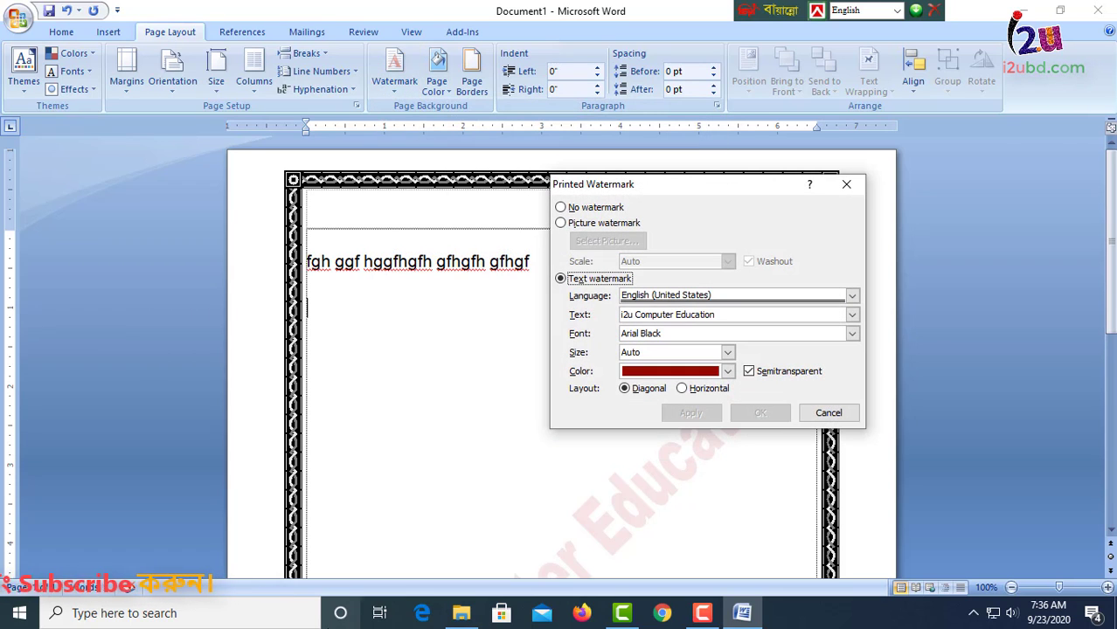
click(589, 226)
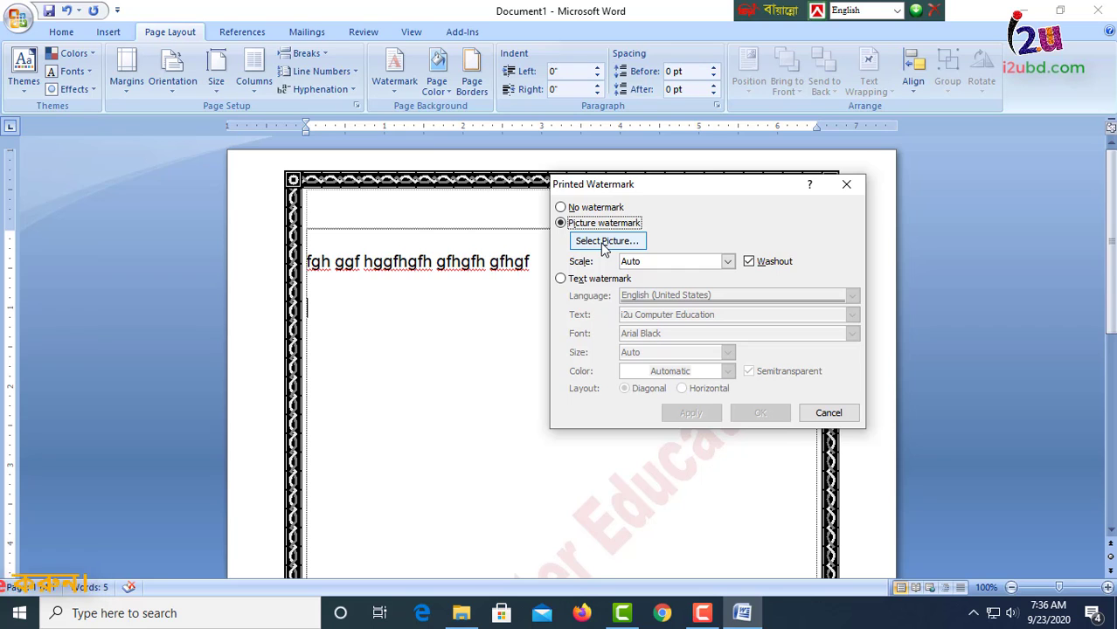
click(605, 241)
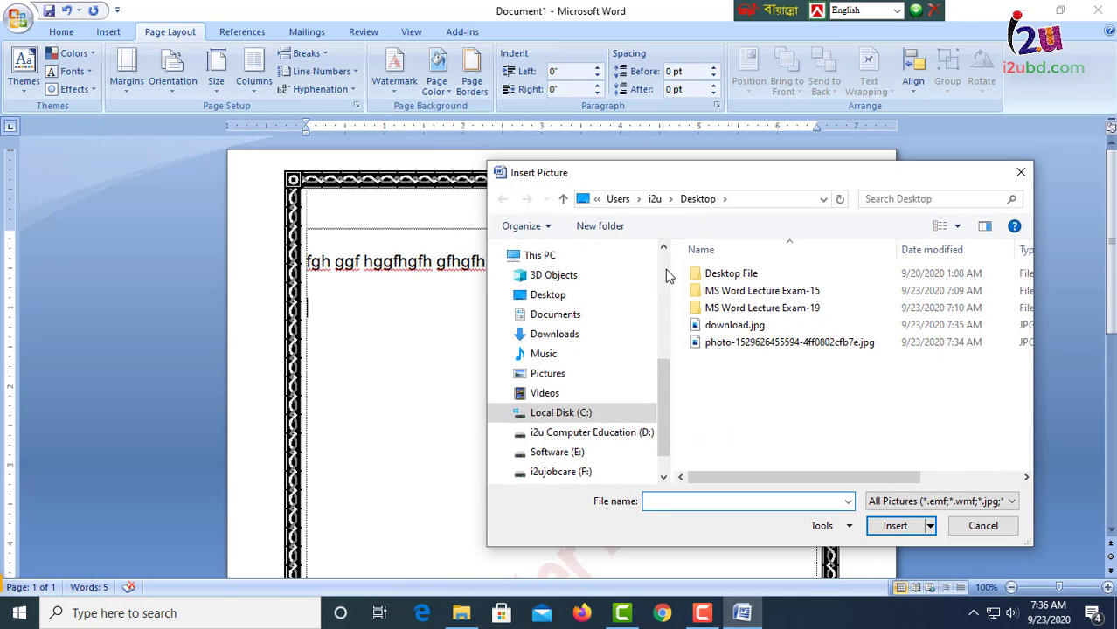
click(601, 440)
click(580, 452)
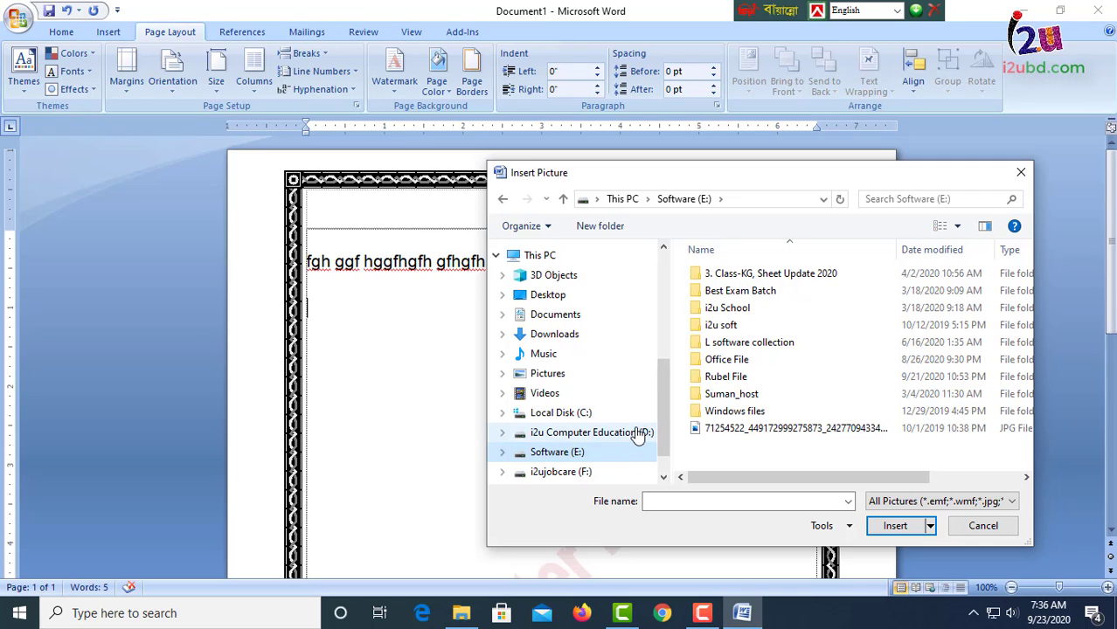
click(583, 475)
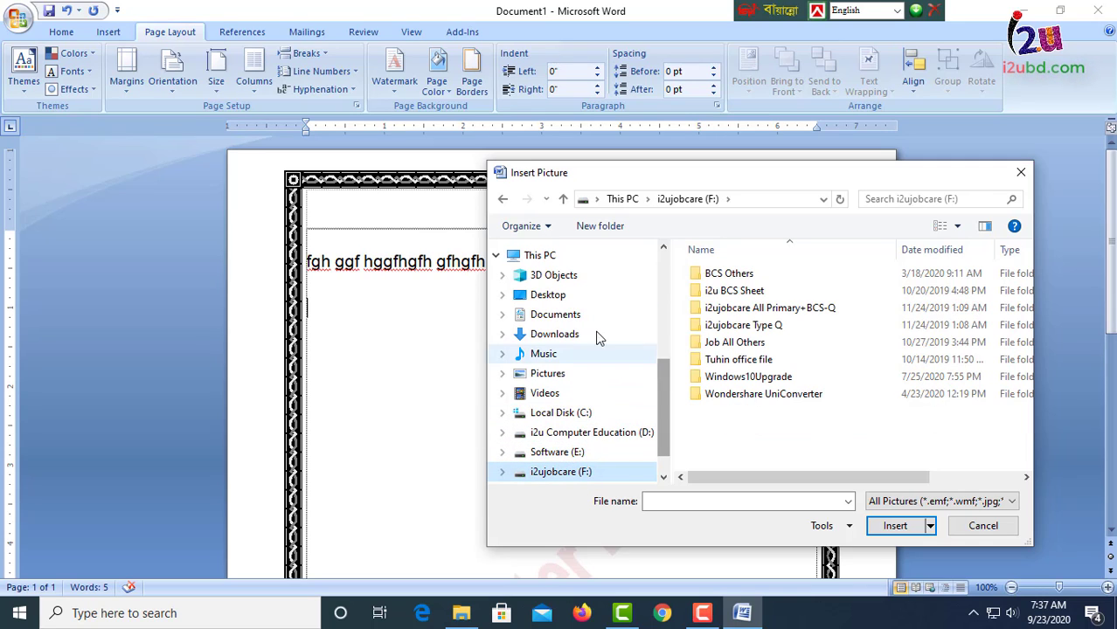
click(559, 297)
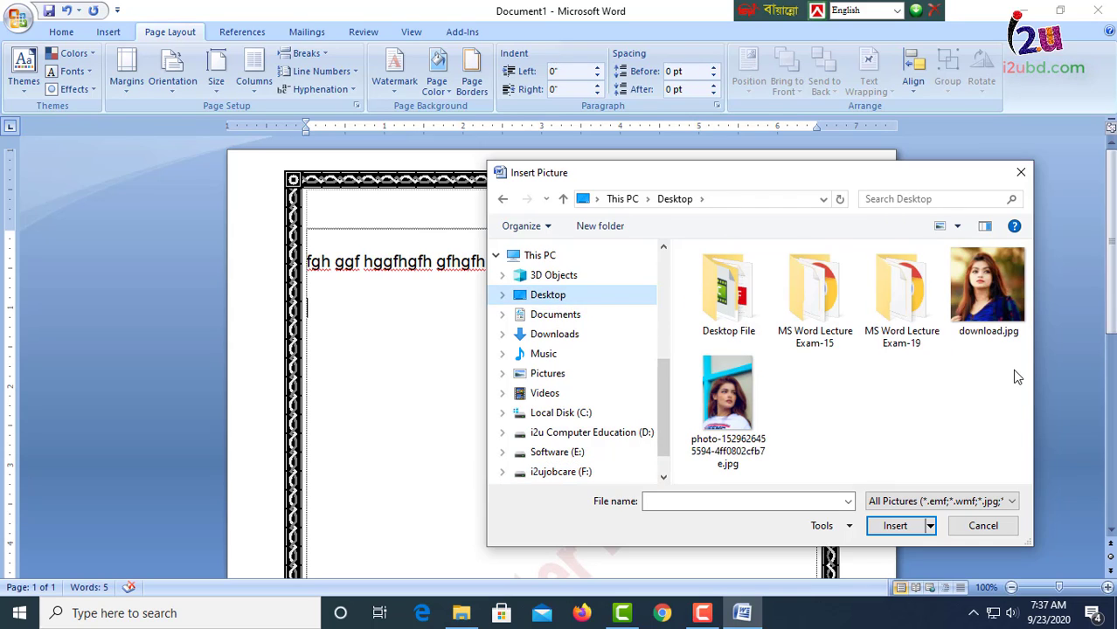
click(749, 436)
click(900, 534)
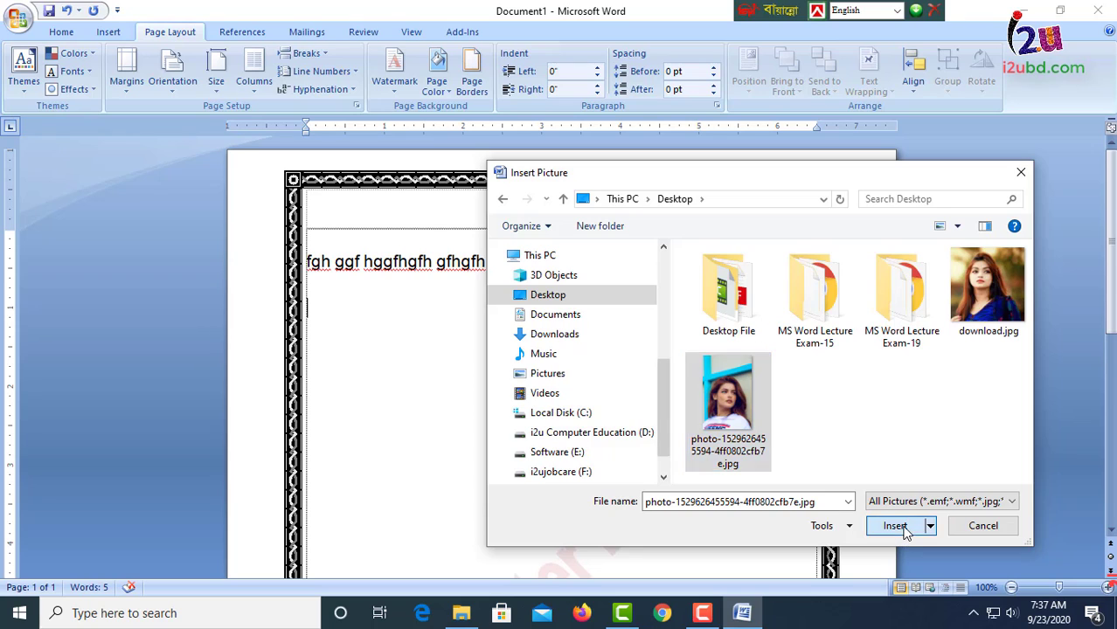
click(690, 413)
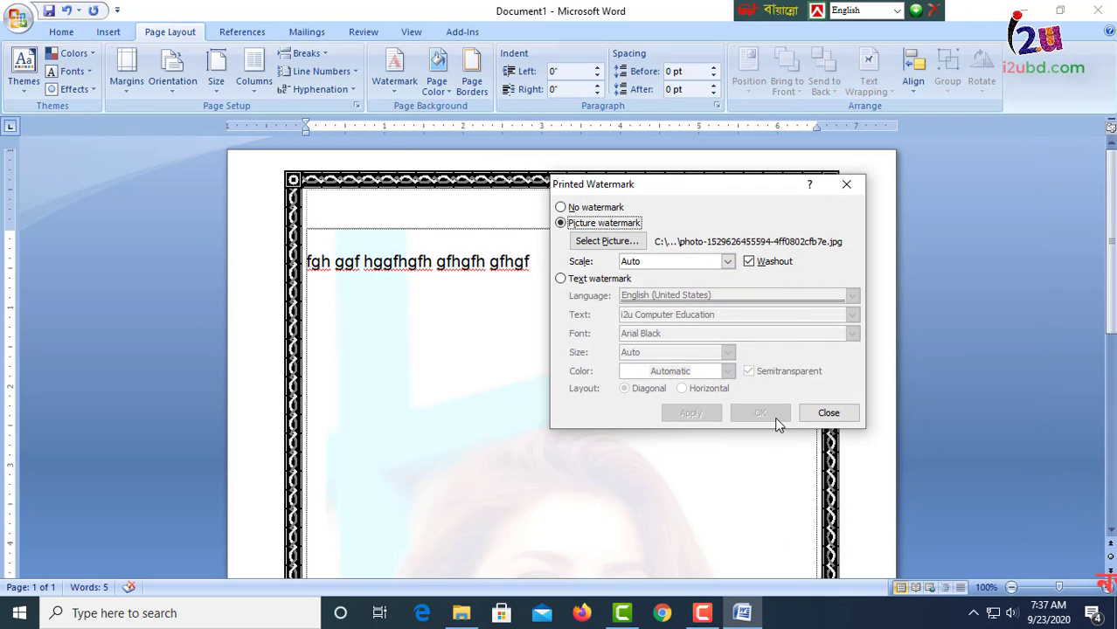
click(827, 414)
Examine the washed-out picture watermark over the full length of the page
scroll(623, 486, down, 10)
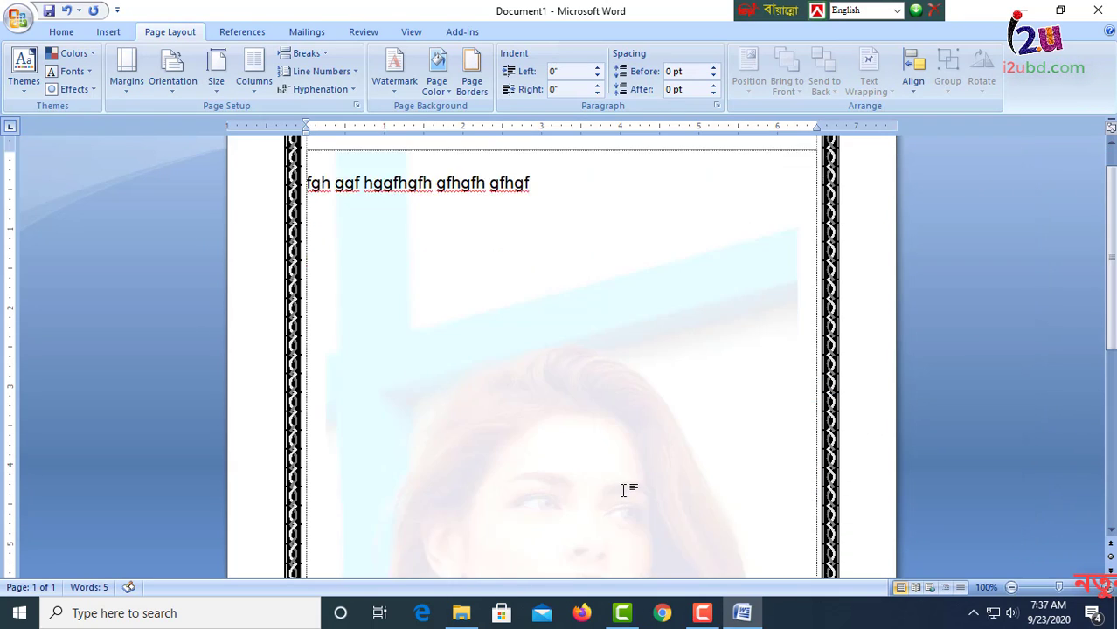
scroll(715, 514, up, 8)
scroll(715, 513, up, 2)
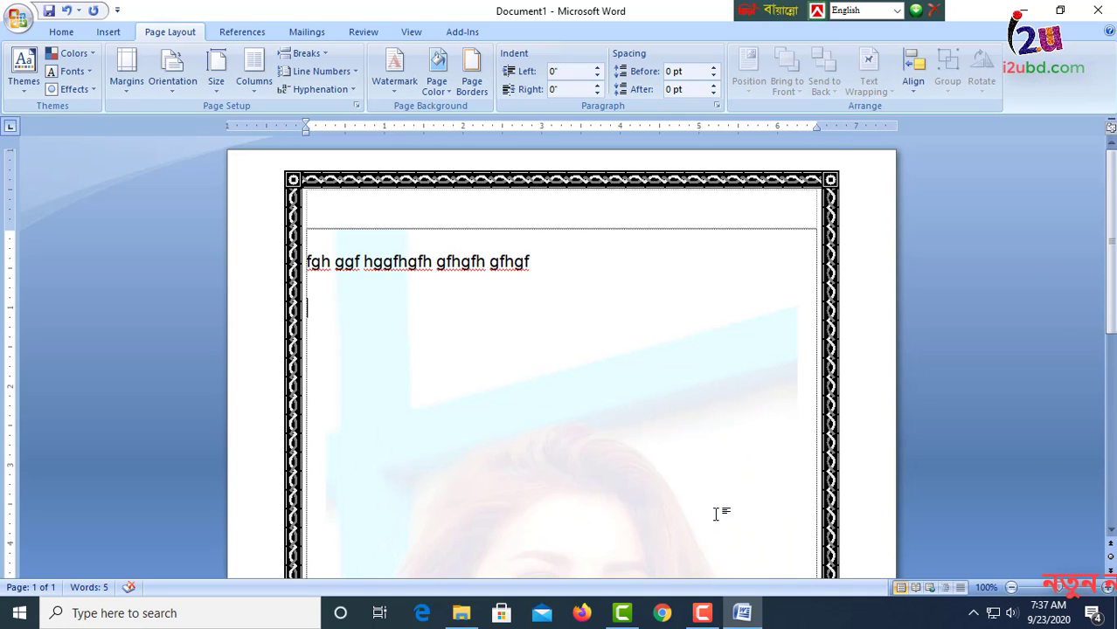
scroll(714, 513, down, 6)
scroll(710, 513, up, 1)
scroll(713, 516, up, 3)
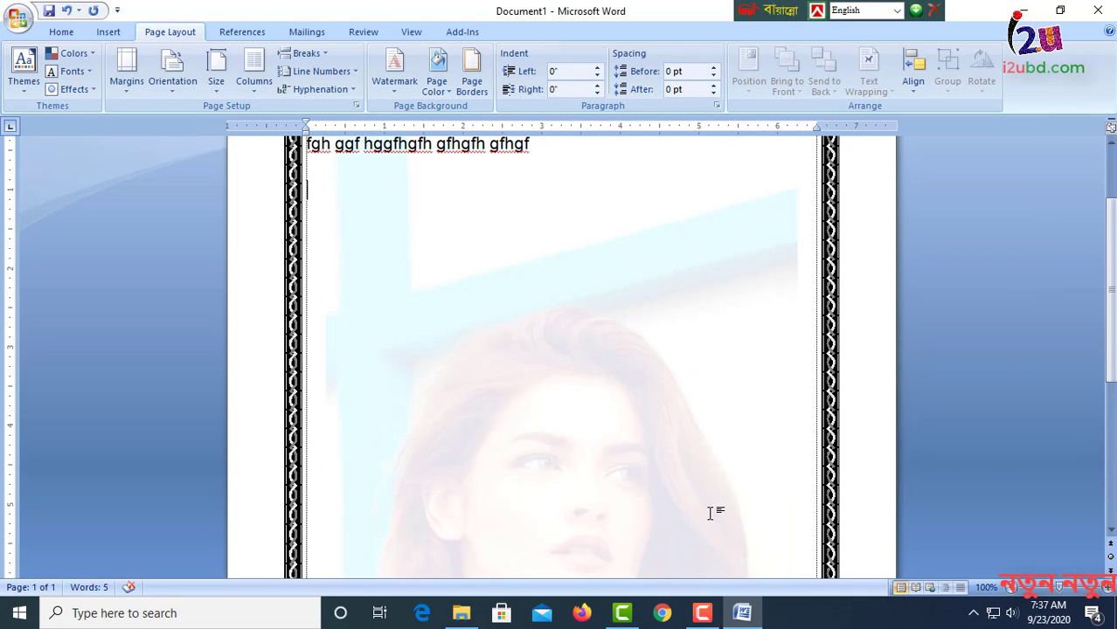
scroll(664, 529, down, 6)
scroll(673, 519, up, 5)
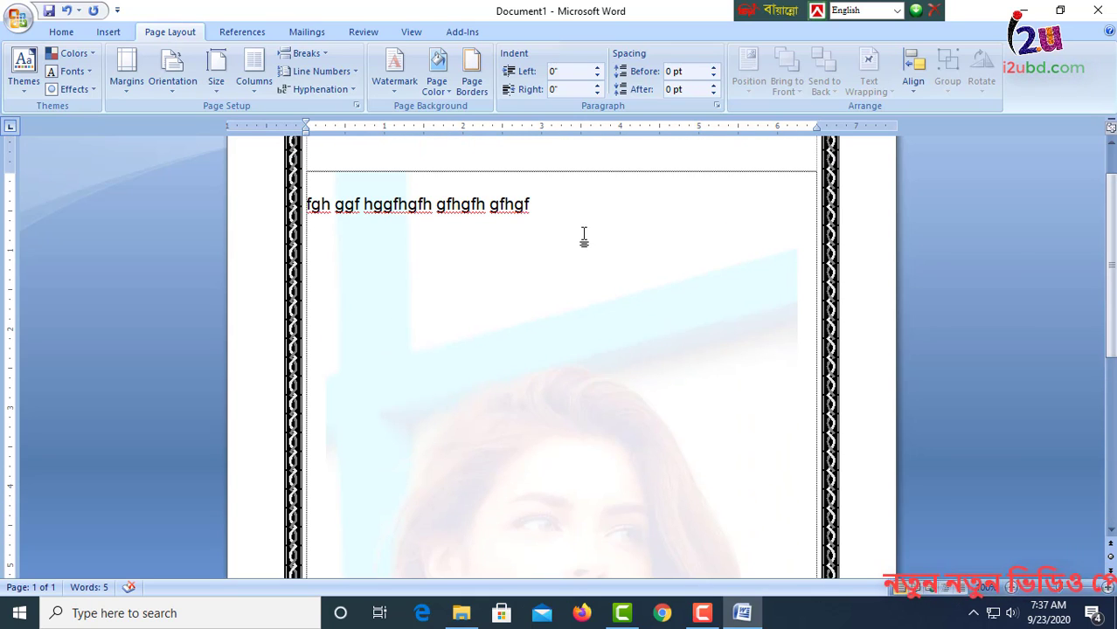
Enter the sample text "vdf gfdf dgfdg fdg dfgfd gdfgfd" on the second line and check it over the picture watermark
text(gfdf dgfdg fdg df)
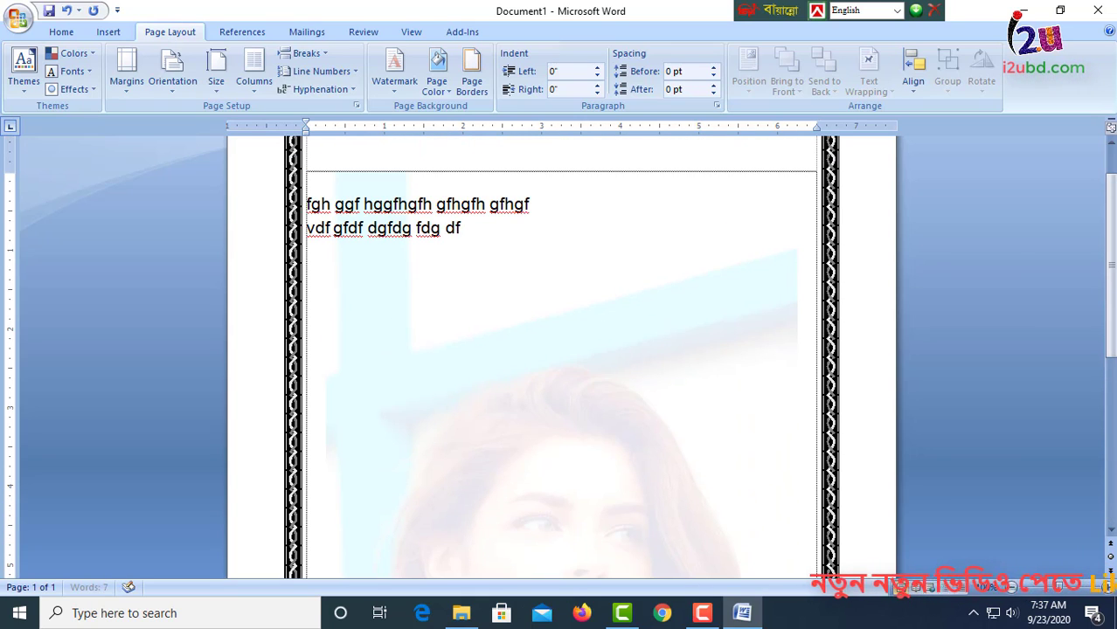
text(gfd gdfgfd)
scroll(670, 350, down, 3)
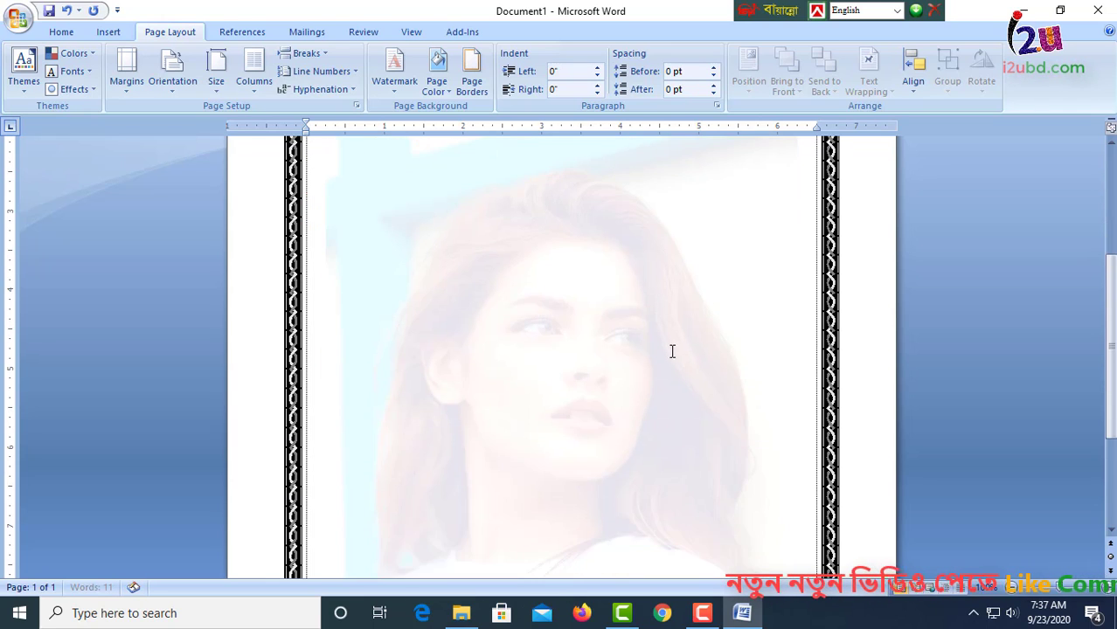
scroll(679, 363, up, 4)
scroll(516, 479, up, 1)
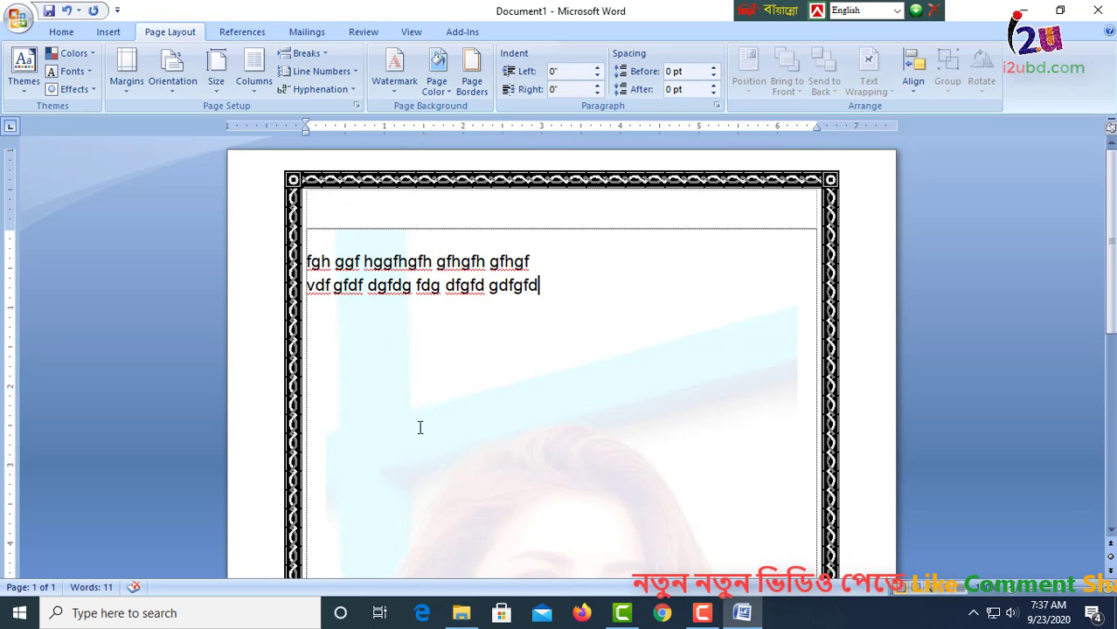
Select download.jpg from the Desktop folder as the new picture for the custom watermark
click(410, 81)
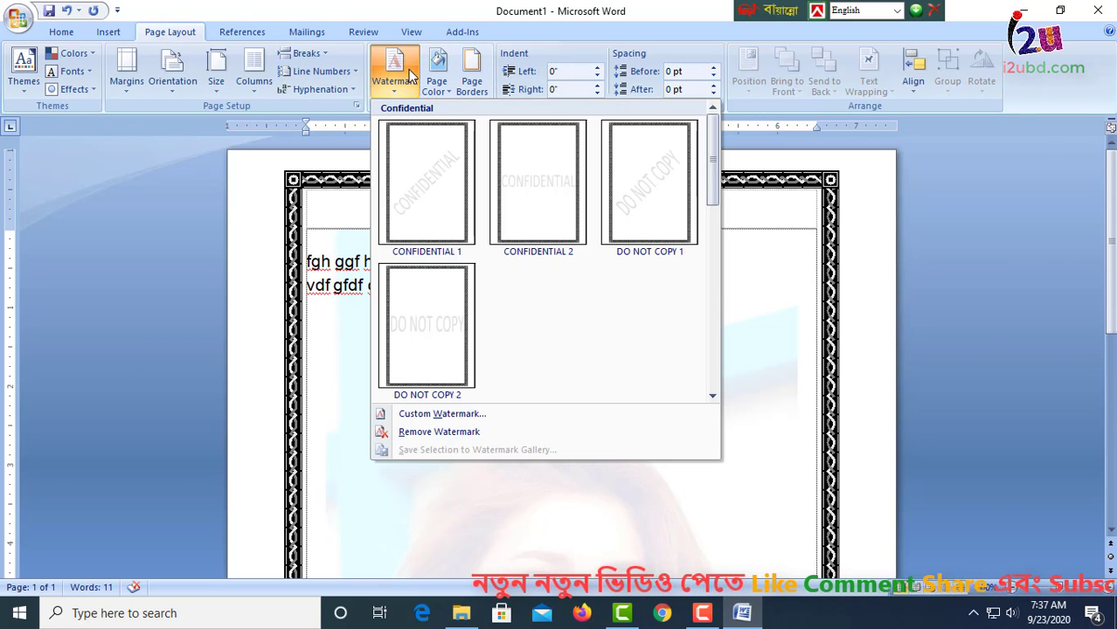
click(462, 419)
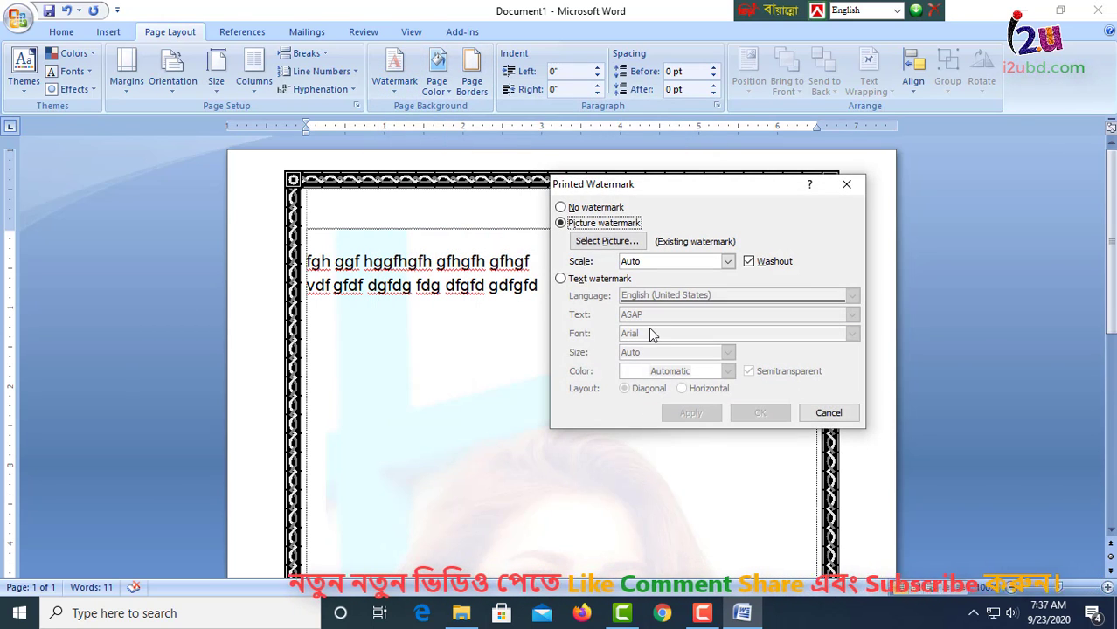
click(606, 241)
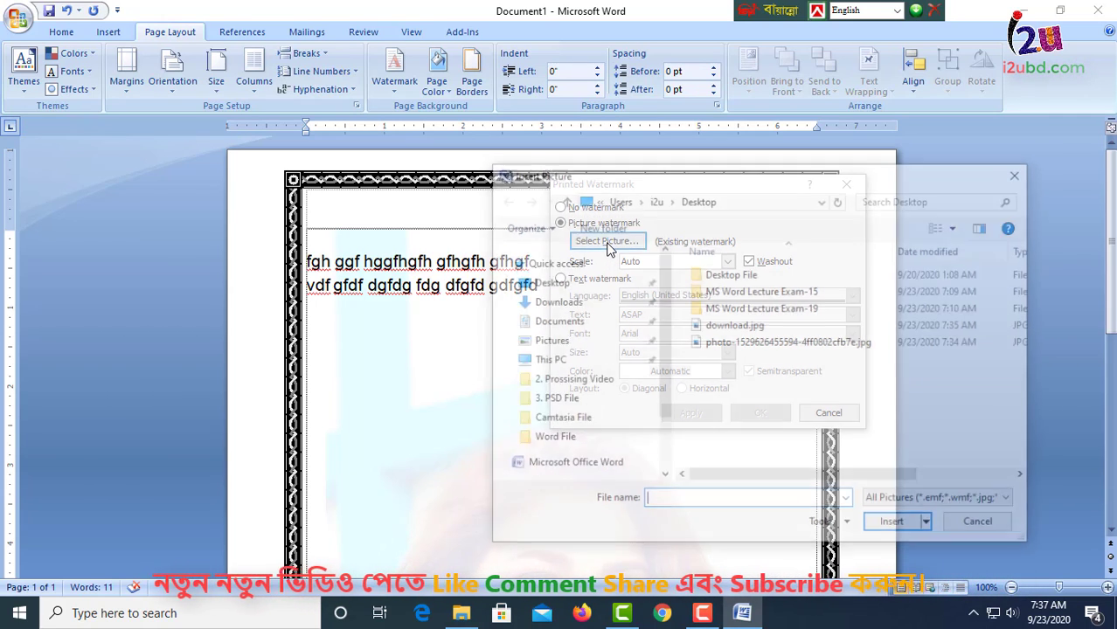
click(749, 326)
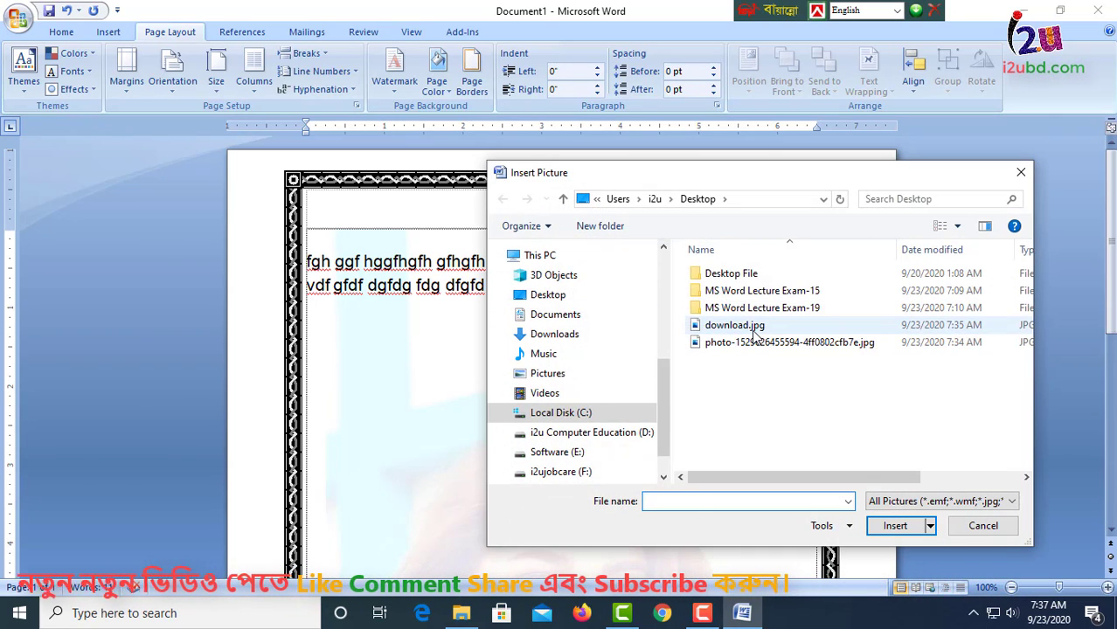